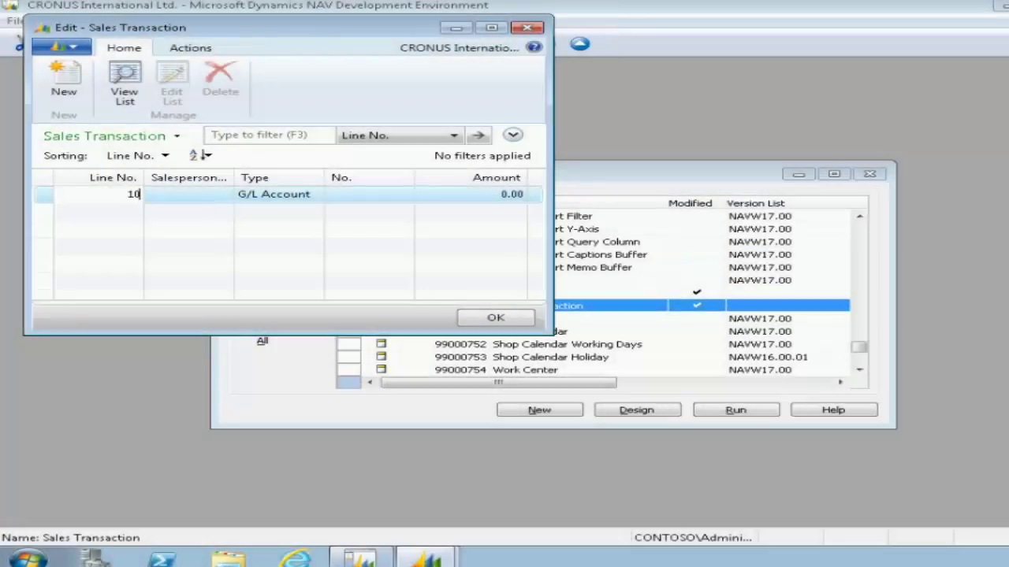
Enter line 10000 (JR, Item 70000, 300) and line 20000 (MD, G/L Account 1120, 150).
key("Tab")
type("jr")
key("Tab")
type("i")
key("Tab")
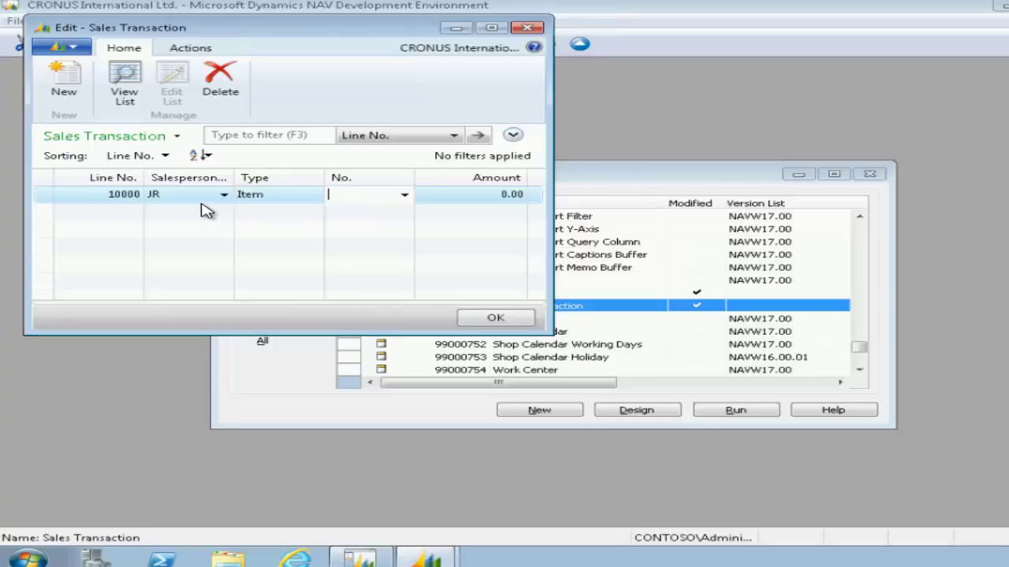
type("70000")
key("Tab")
type("300")
key("Return")
type("20000")
key("Tab")
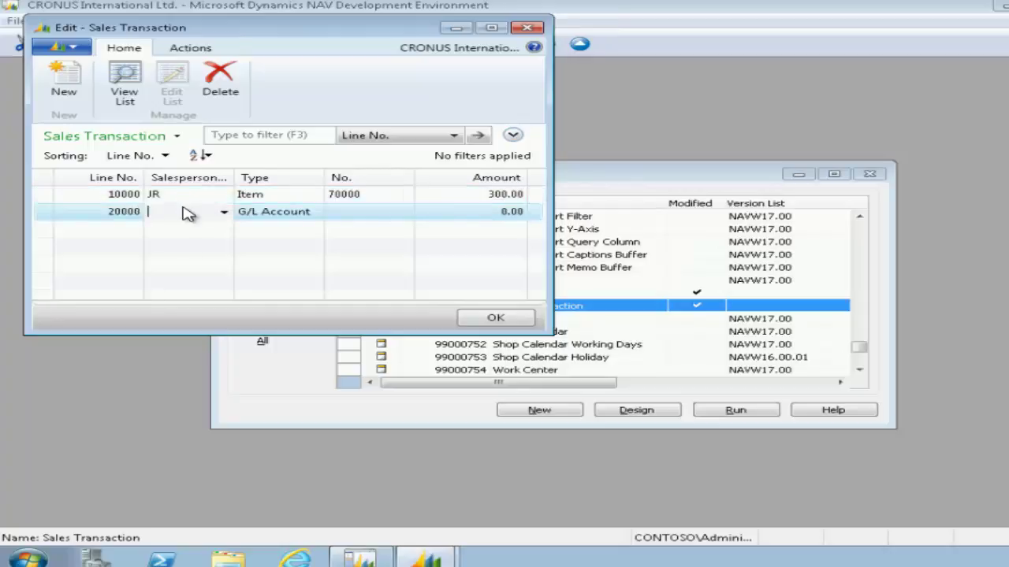
type("md")
key("Tab")
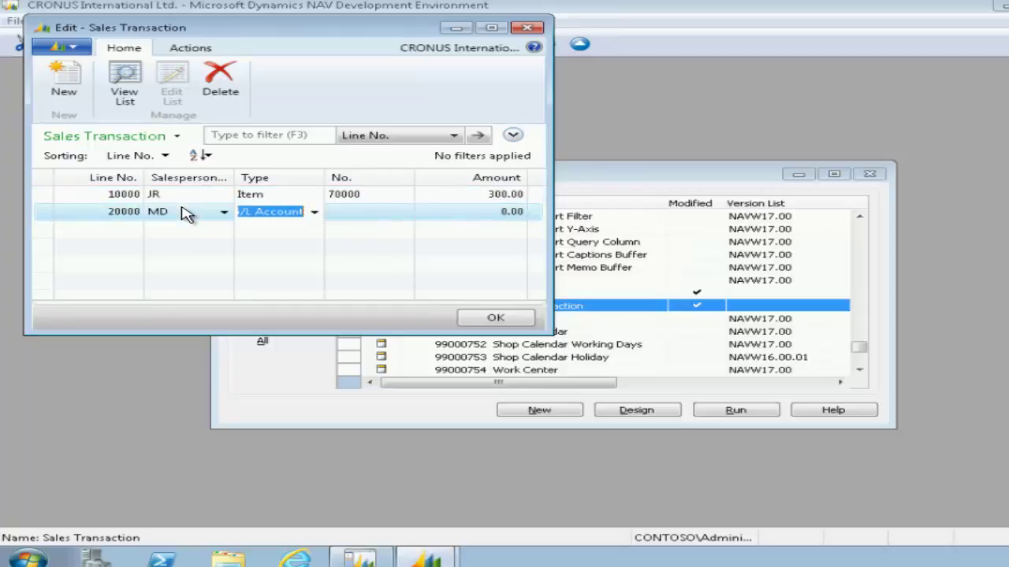
key("Tab")
type("1120")
key("Tab")
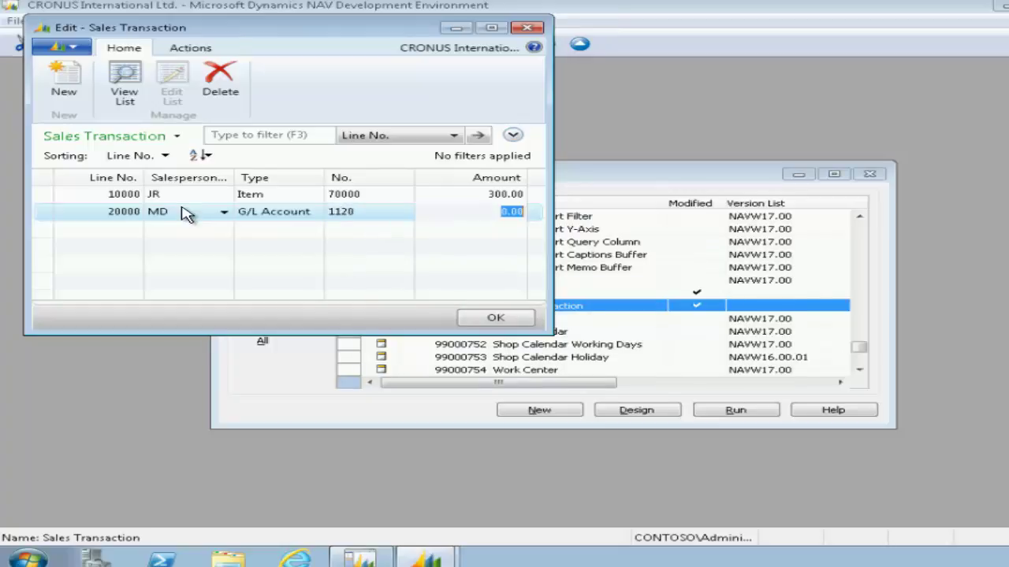
type("150")
key("Tab")
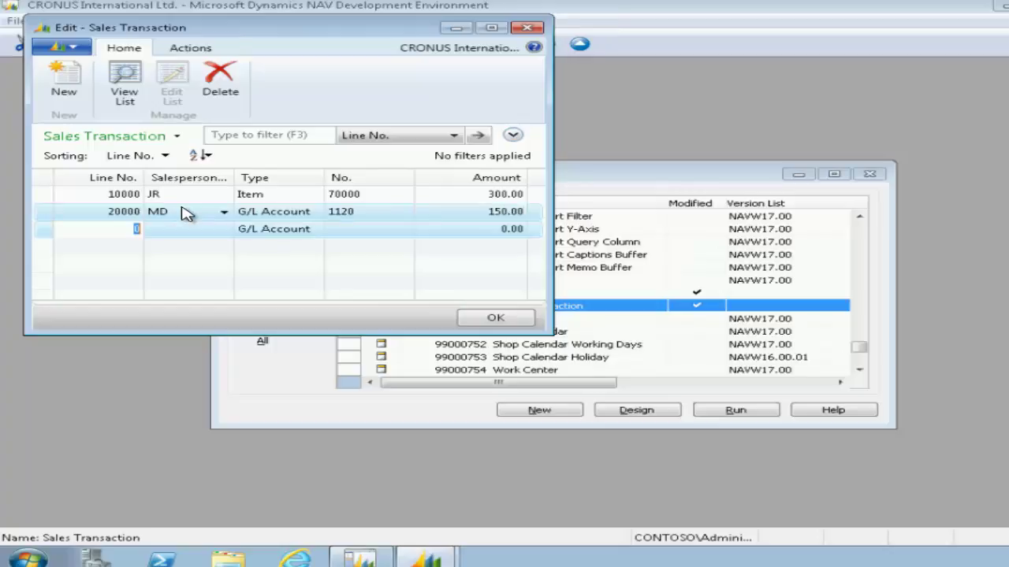
Enter line 30000 (JR, G/L Account 1140, 200) and line 40000 (MD, Item 70000, 100).
type("30000")
key("Tab")
type("jr")
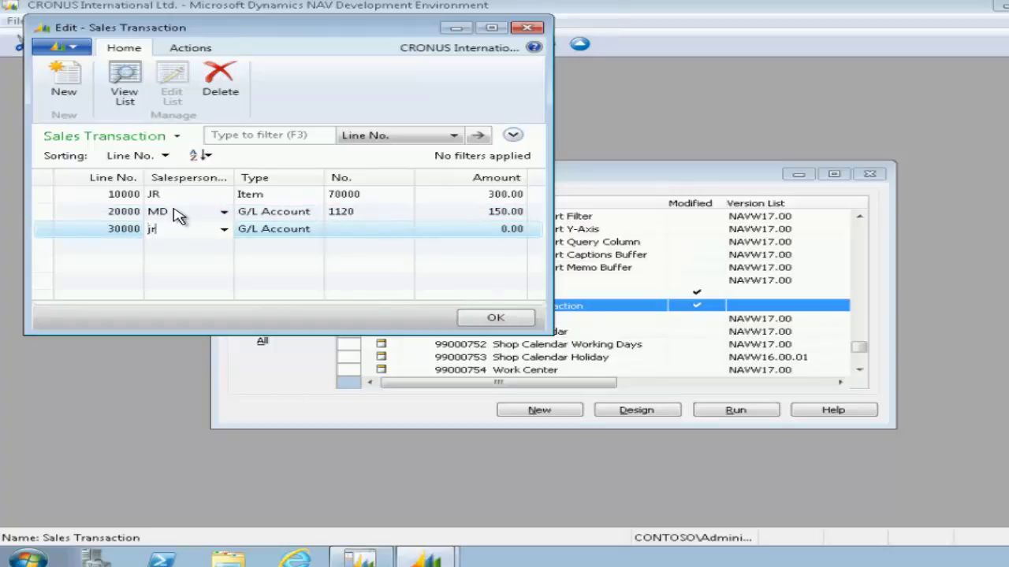
key("Tab")
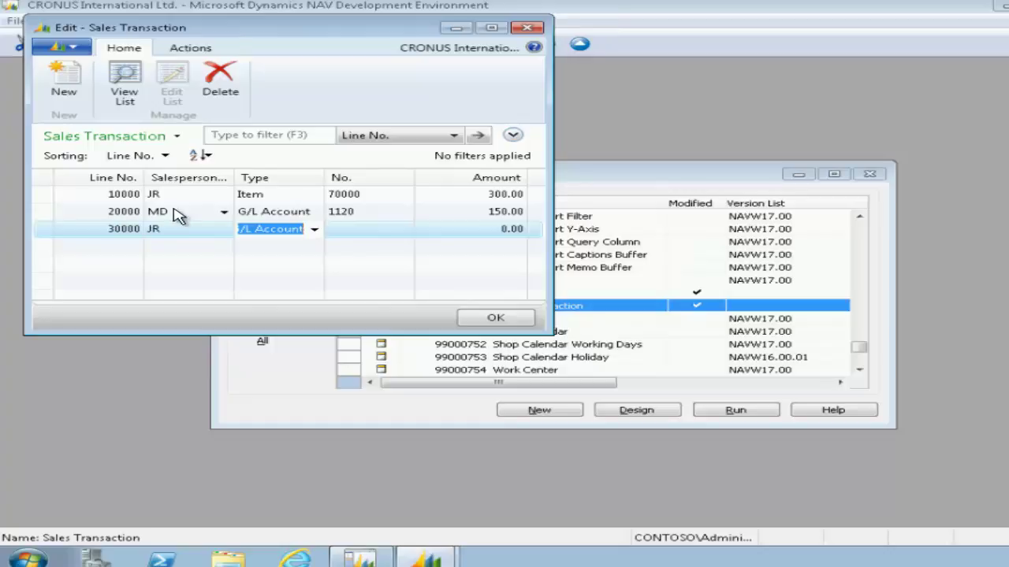
key("Tab")
type("1140")
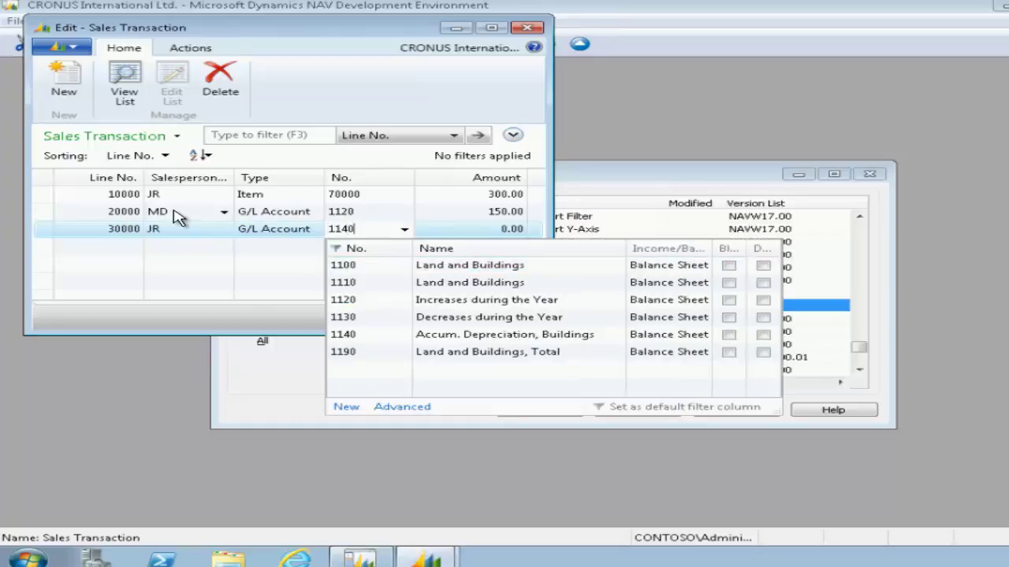
key("Tab")
type("200")
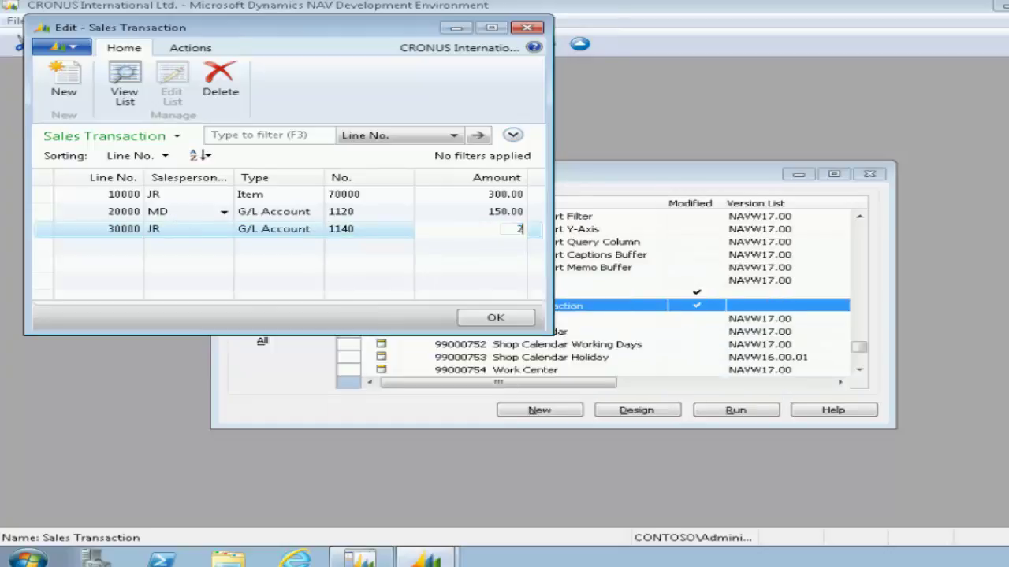
key("Tab")
type("40000")
key("Tab")
type("MD")
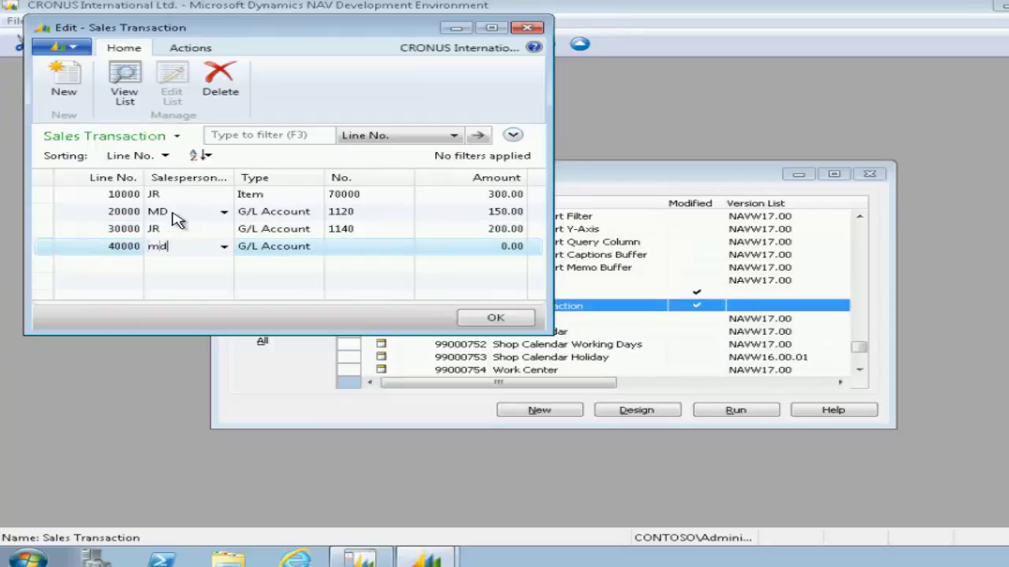
key("Tab")
type("i")
key("Tab")
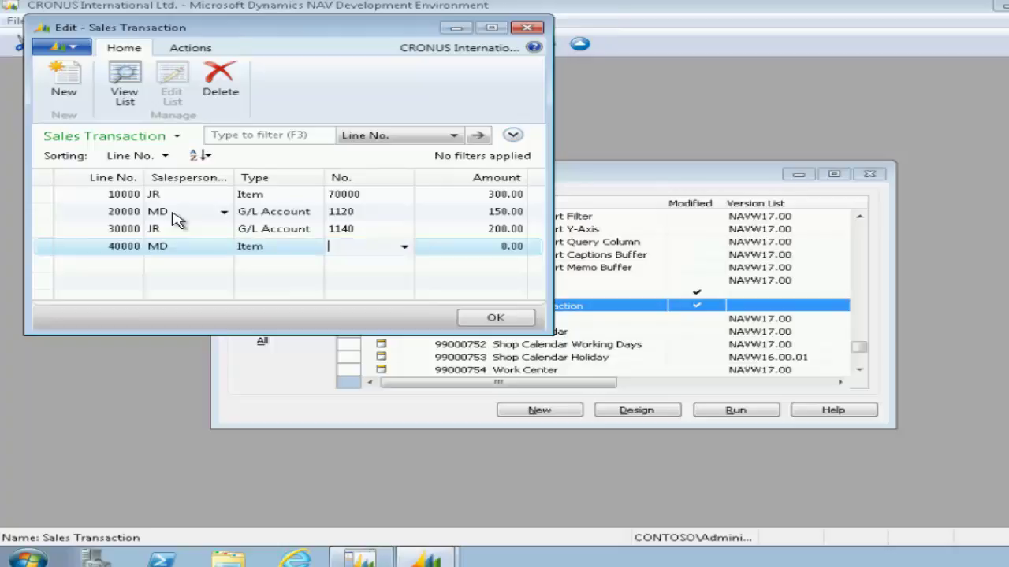
type("70000")
key("Tab")
type("100")
key("Tab")
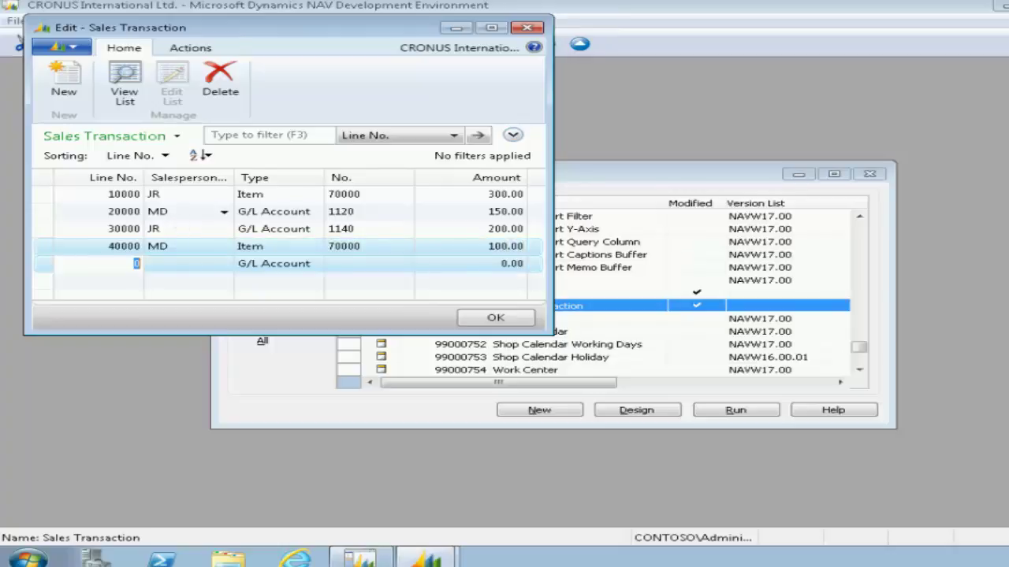
Enter line 50000 (PS, Item, 110) and line 60000 (JR, Item 70010, 50).
key("Tab")
type("ps")
key("Tab")
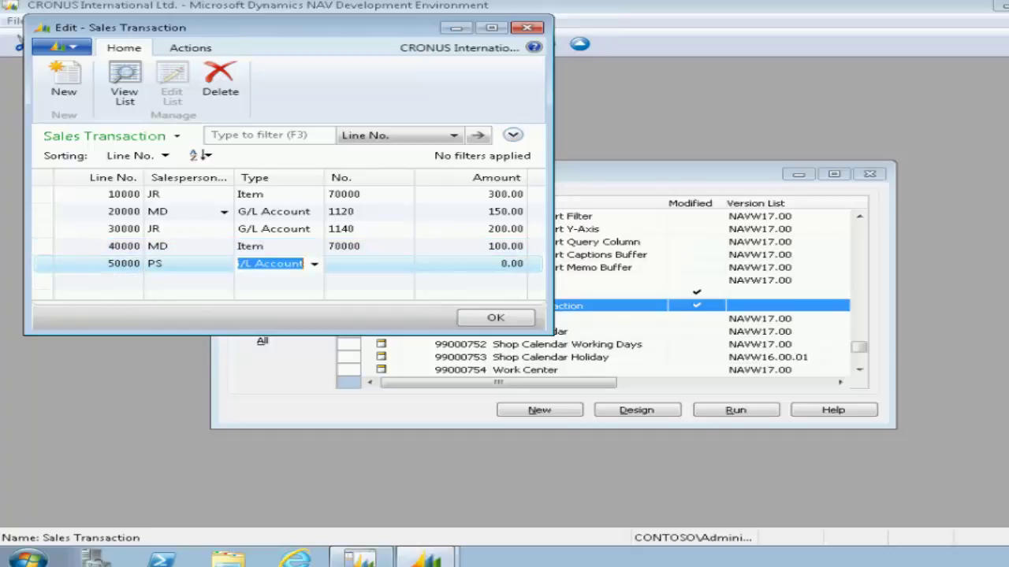
type("i")
key("Tab")
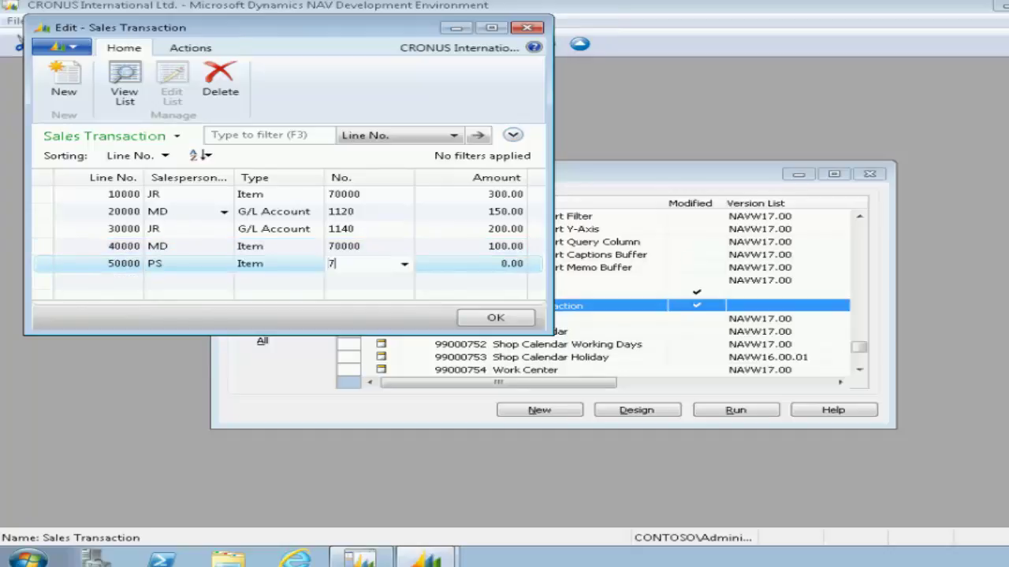
key("Tab")
type("110")
key("Tab")
type("60000")
key("Tab")
type("JR")
key("Tab")
type("i")
key("Tab")
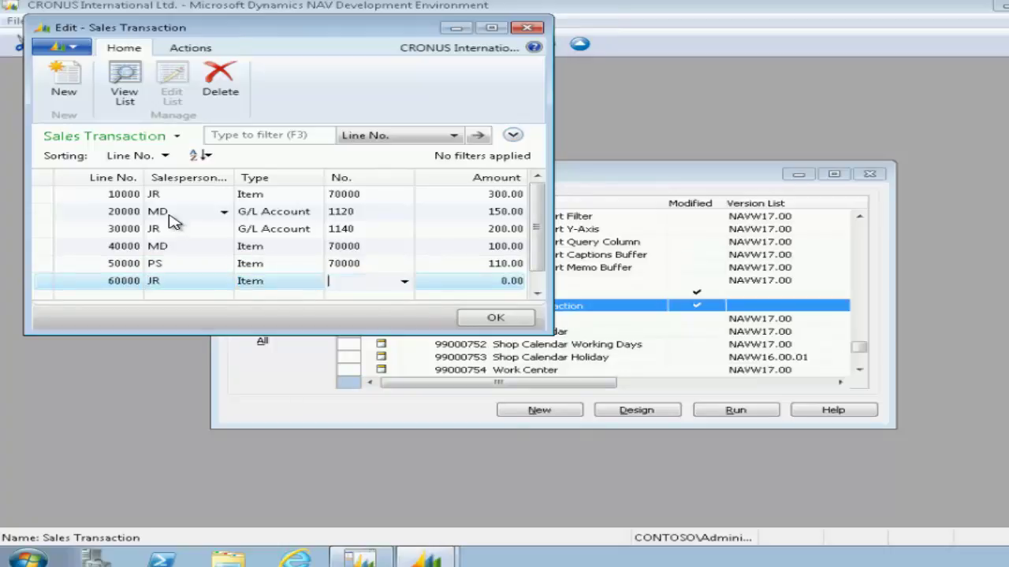
type("70010")
key("Tab")
type("50")
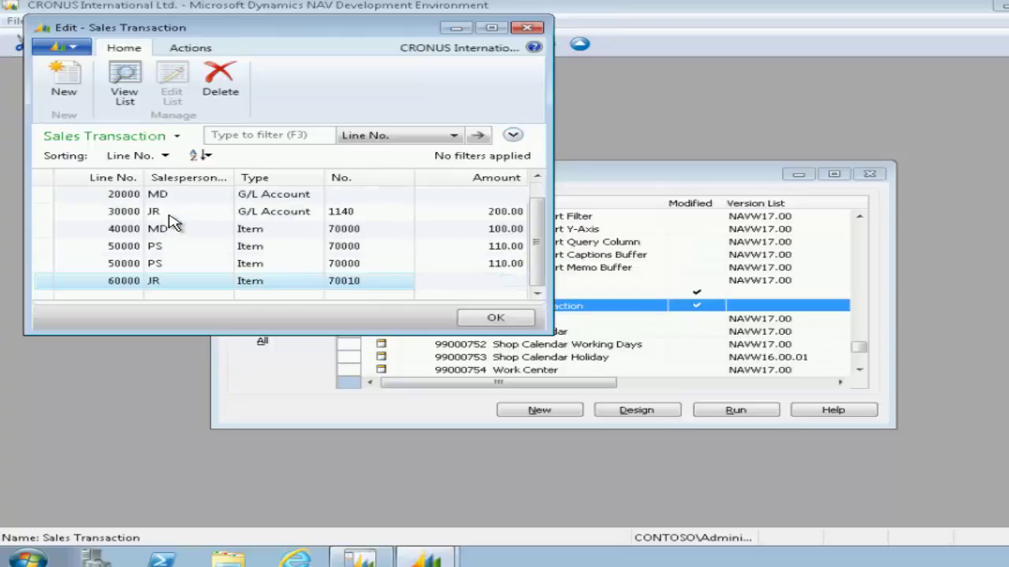
key("Tab")
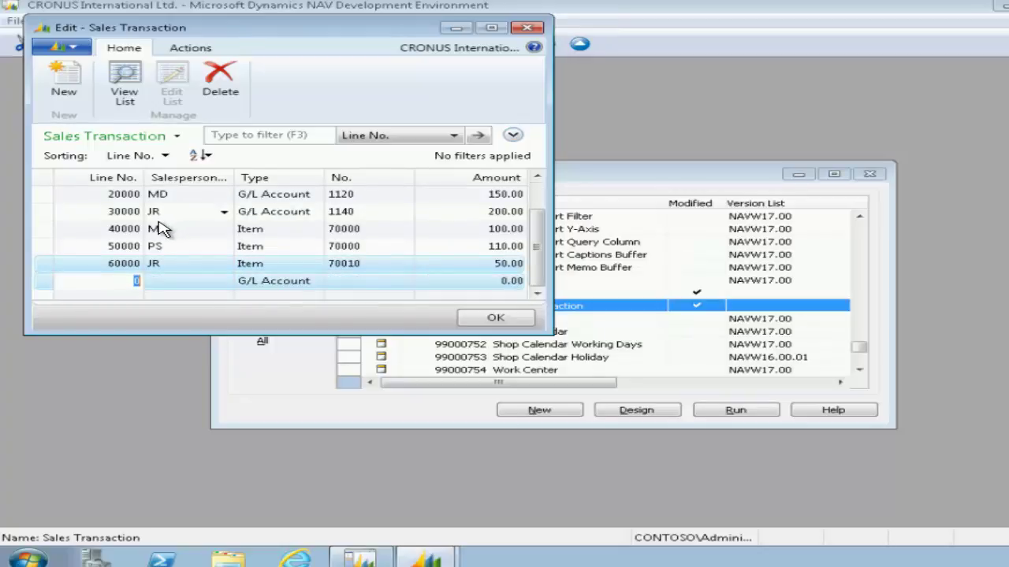
Enter line 70000 for JR: Resource LIFT, amount 500.
type("70000")
left_click(175, 231)
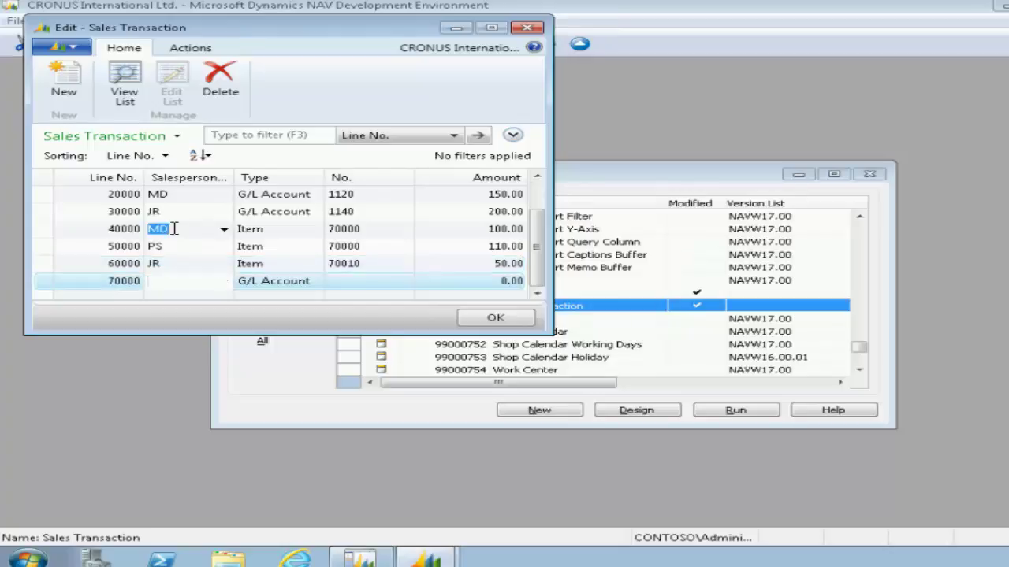
left_click(201, 282)
key("Tab")
type("r")
key("Tab")
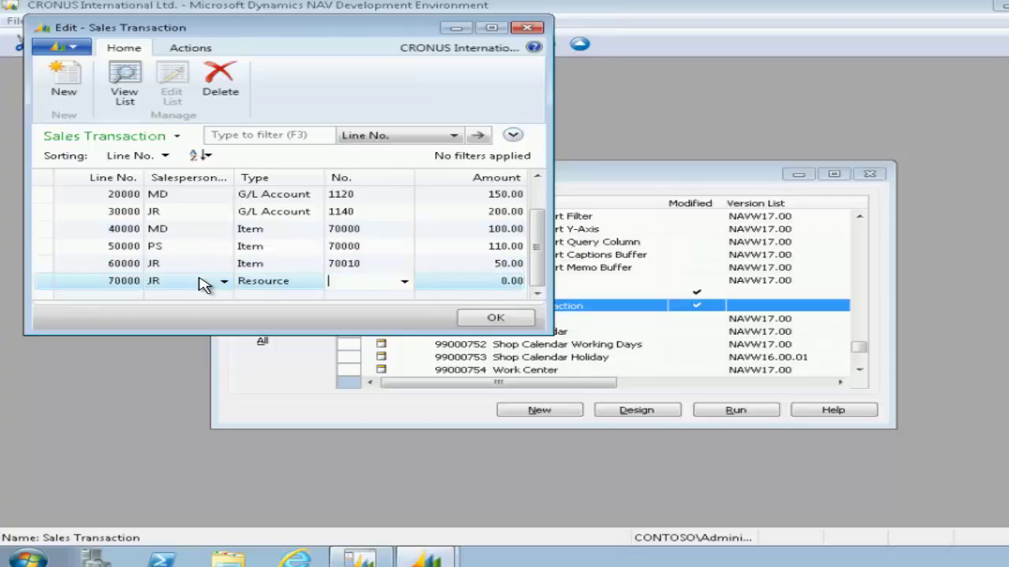
type("7001")
type("0")
key("Tab")
type("500")
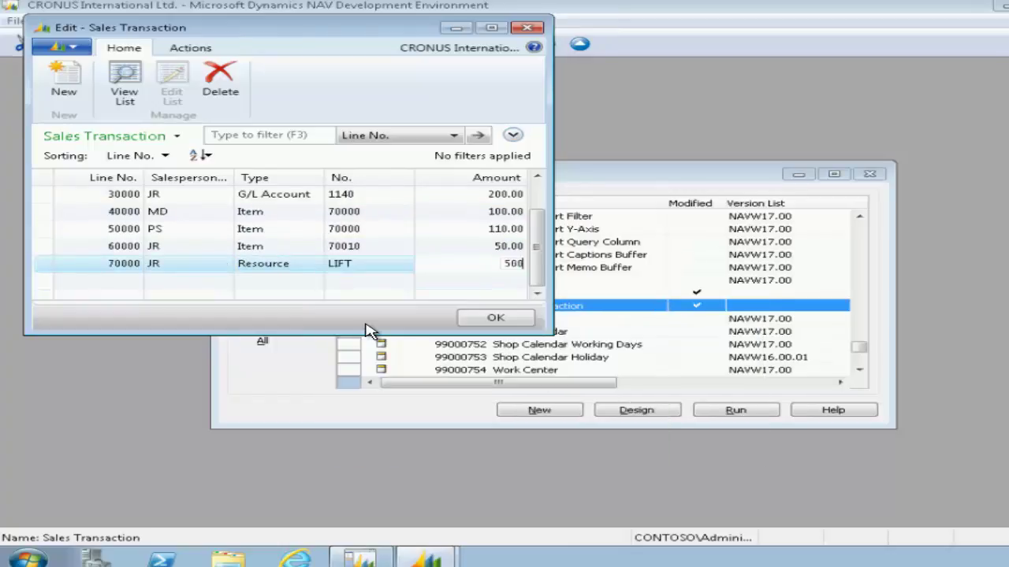
key("Tab")
Enter line 80000 for MD: Resource LIFT, amount 550.
type("80000")
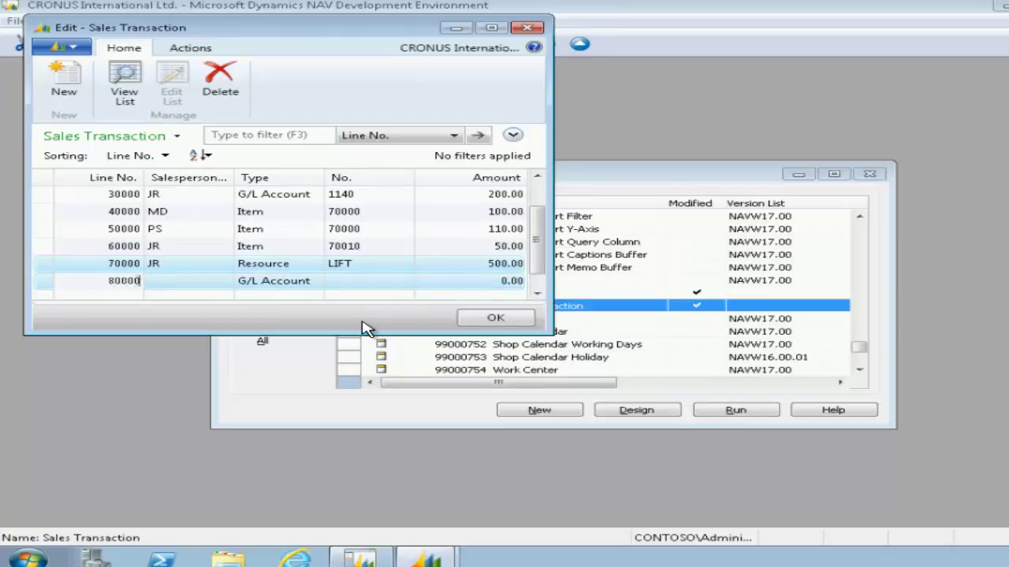
key("Tab")
type("MD")
key("Tab")
type("R")
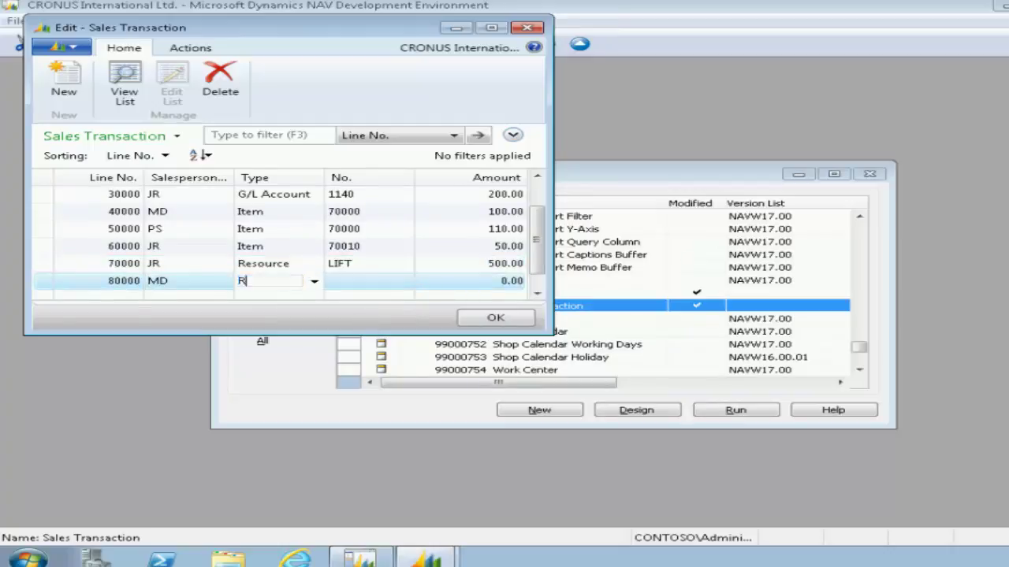
key("Tab")
type("LI")
key("Tab")
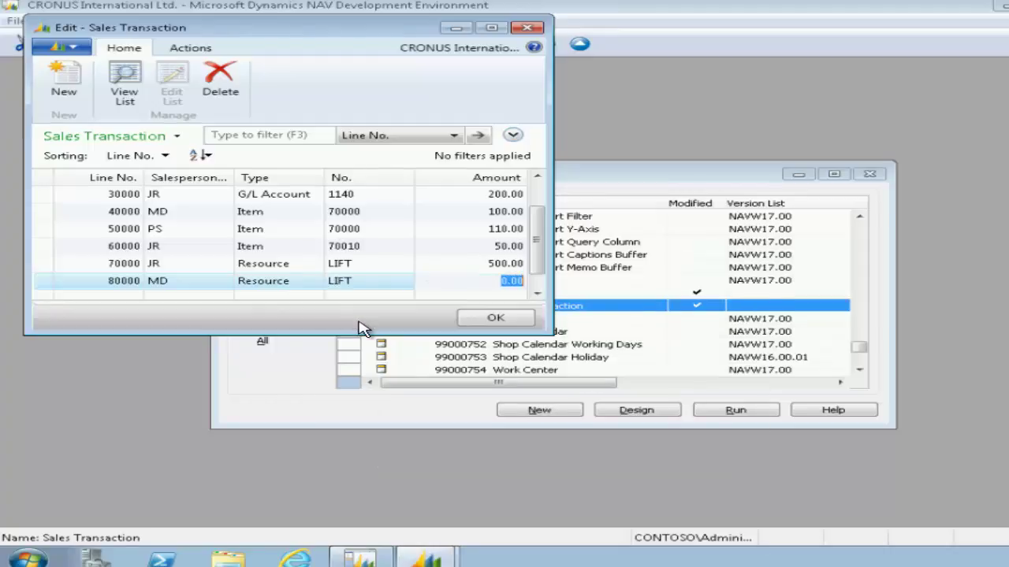
type("550")
key("Tab")
Enter line 90000 for PS (Item 70010, amount 75) and close the table with OK.
type("90000")
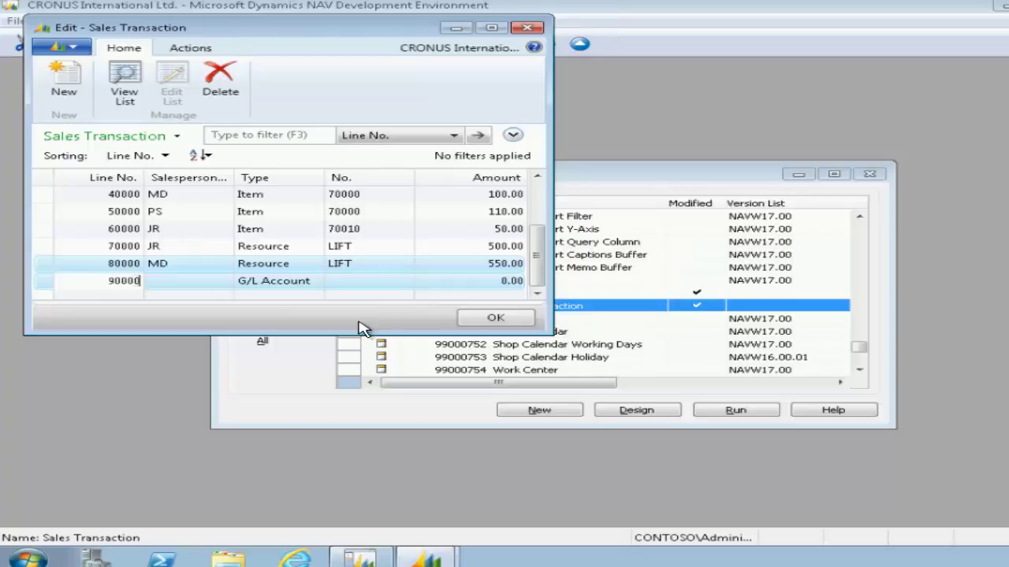
key("Tab")
type("PS")
key("Tab")
type("Item")
key("Tab")
key("alt+Tab")
key("alt+Tab")
type("70010")
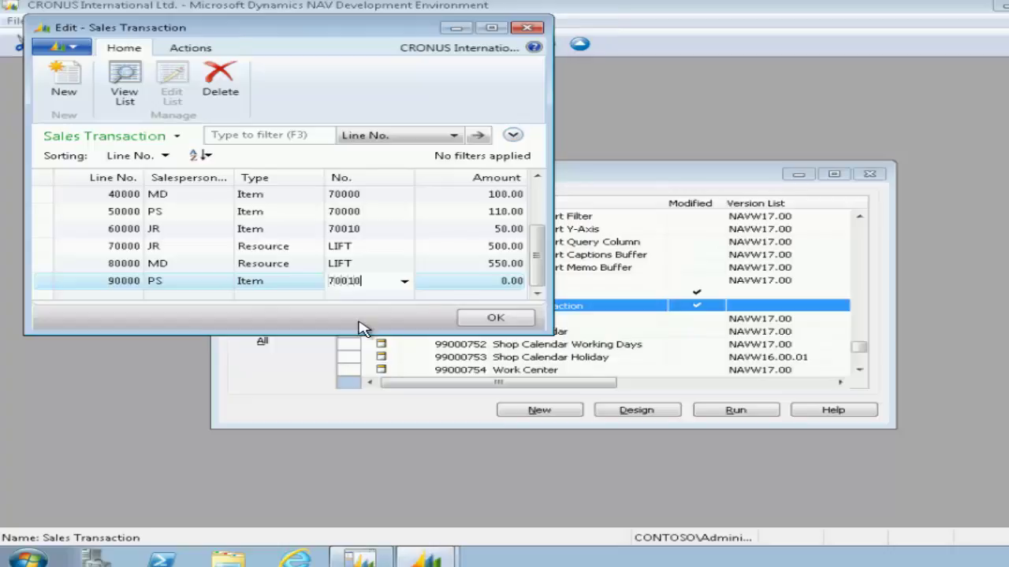
key("Tab")
type("75")
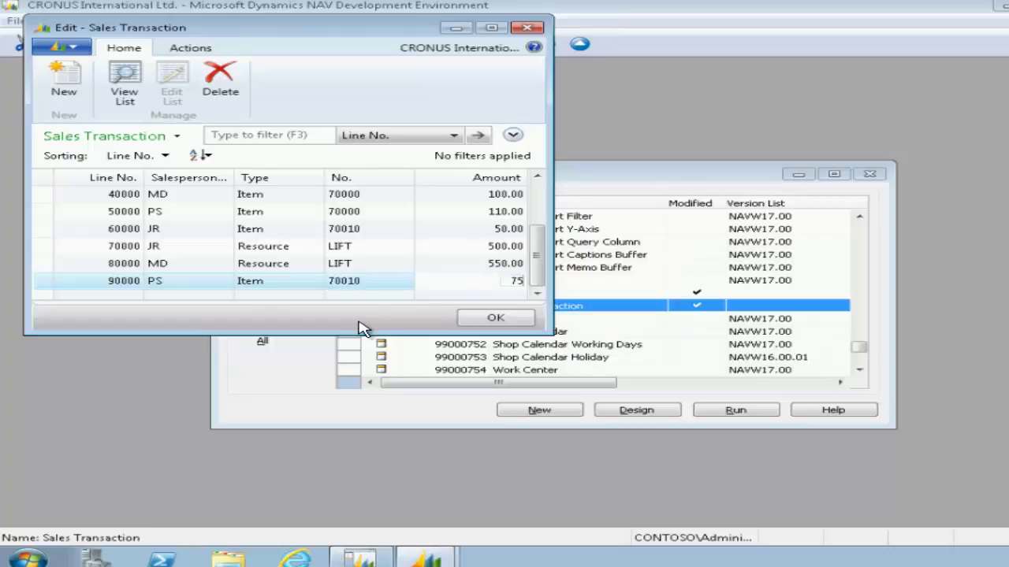
key("Tab")
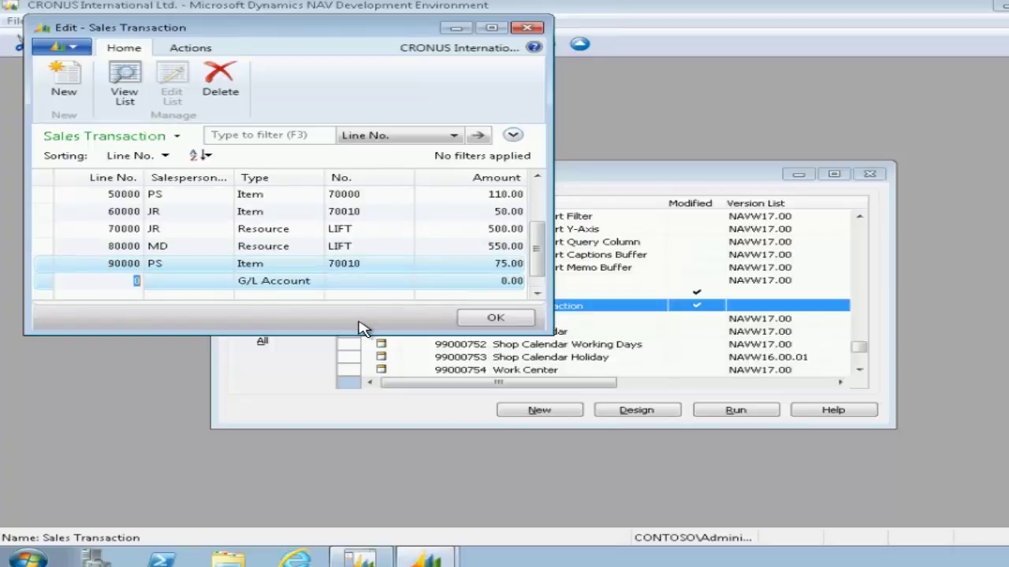
left_click(485, 319)
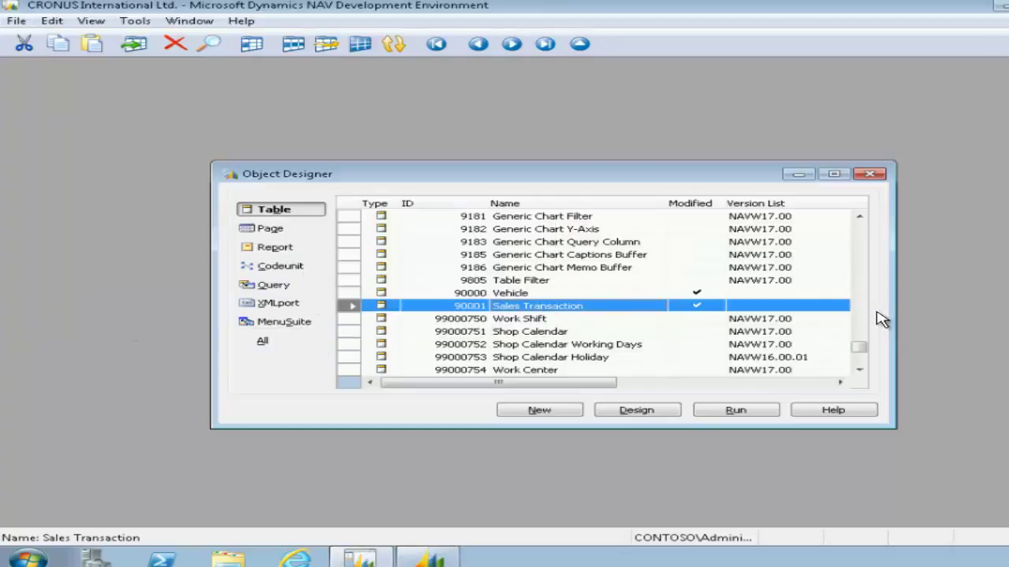
Open the Salesperson/Purchaser table in design and start a new row below E-Mail 2.
left_click_drag(863, 343, 867, 228)
left_click(544, 320)
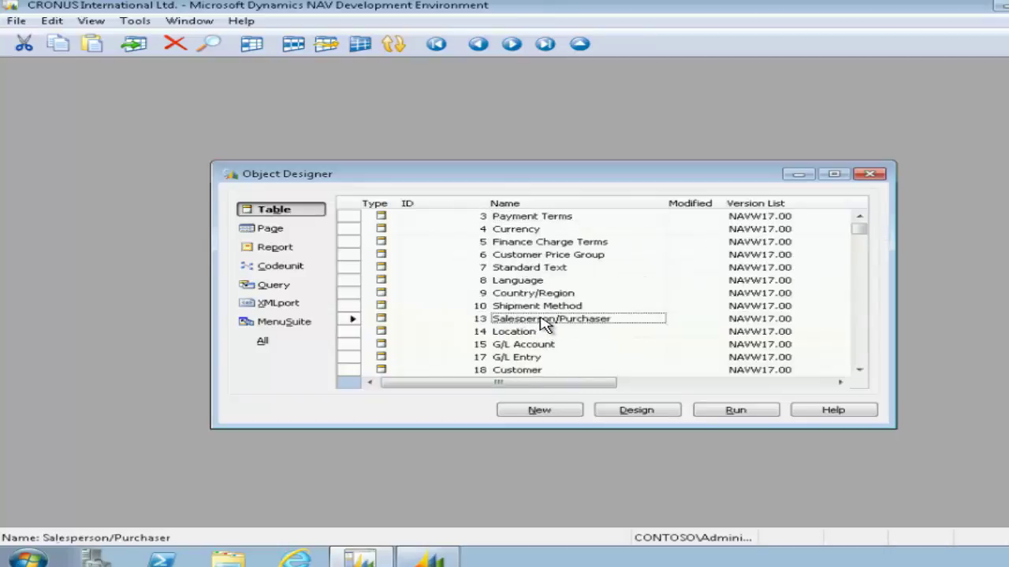
left_click(648, 410)
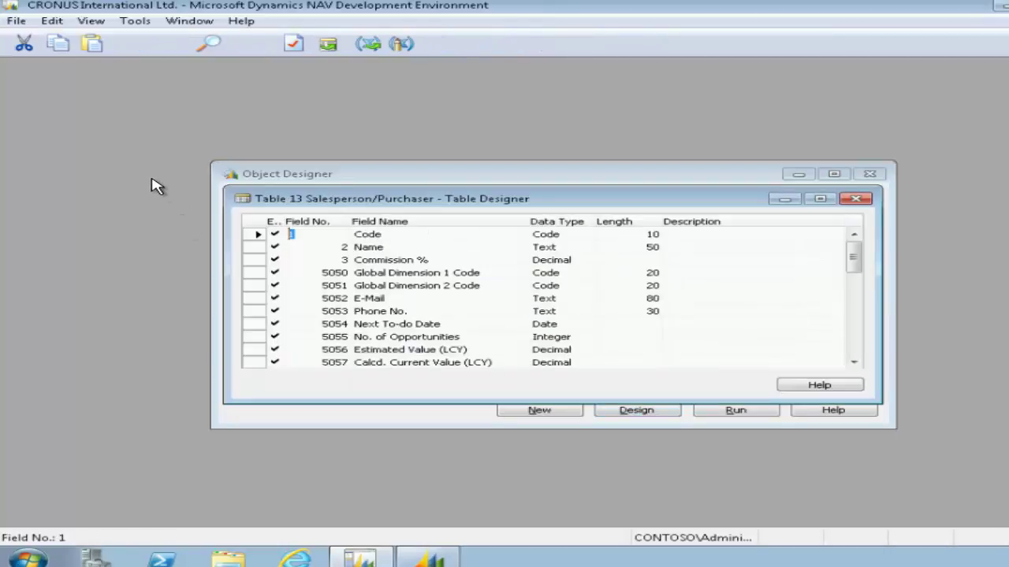
left_click_drag(857, 260, 856, 383)
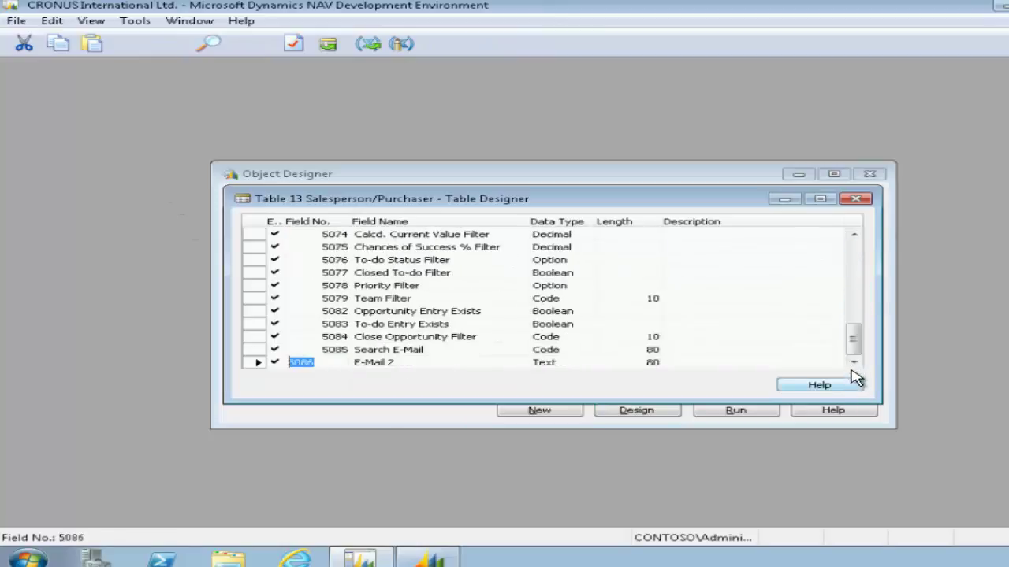
left_click_drag(861, 341, 859, 374)
key("Tab")
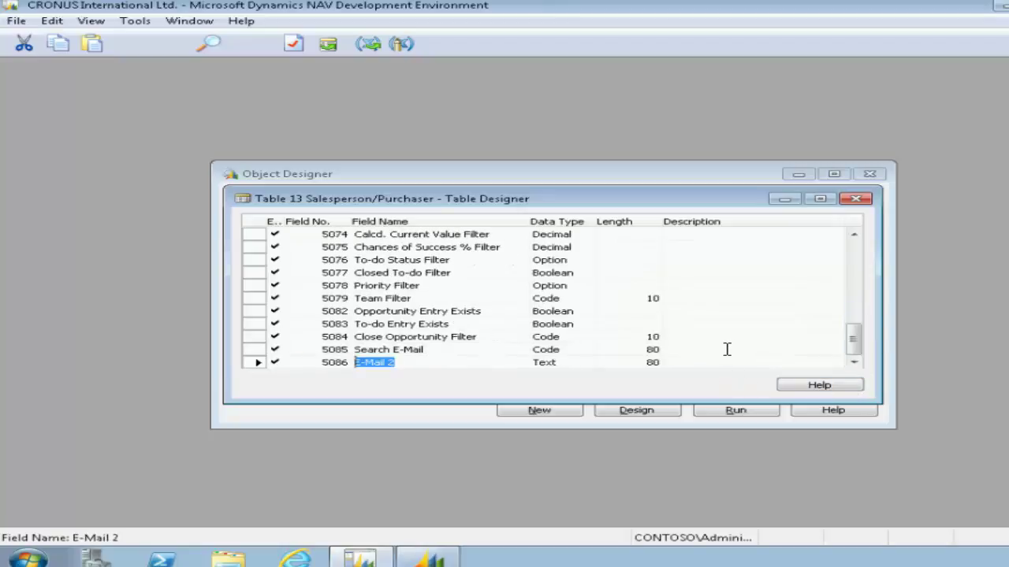
key("Tab")
key("Tab")
key("Tab")
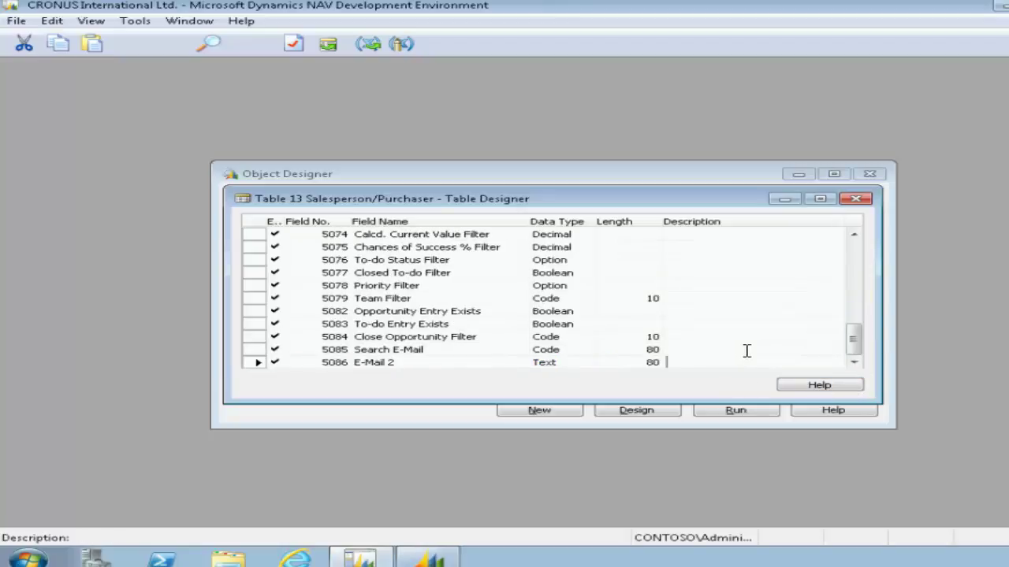
key("Tab")
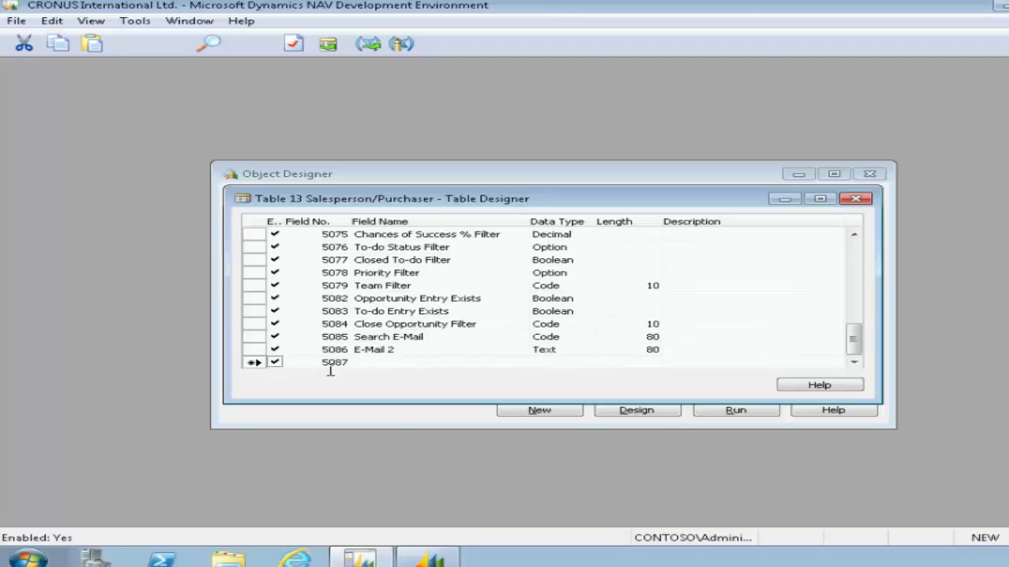
Define the new field as number 50000, name 'Sales', data type Decimal.
left_click(300, 362)
left_click_drag(290, 363, 405, 370)
type("50000")
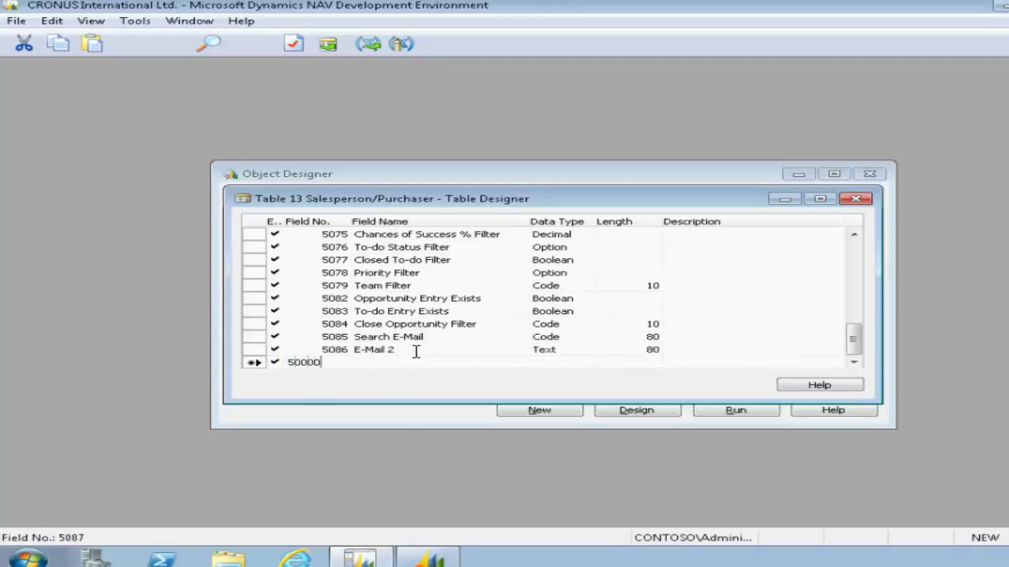
key("Tab")
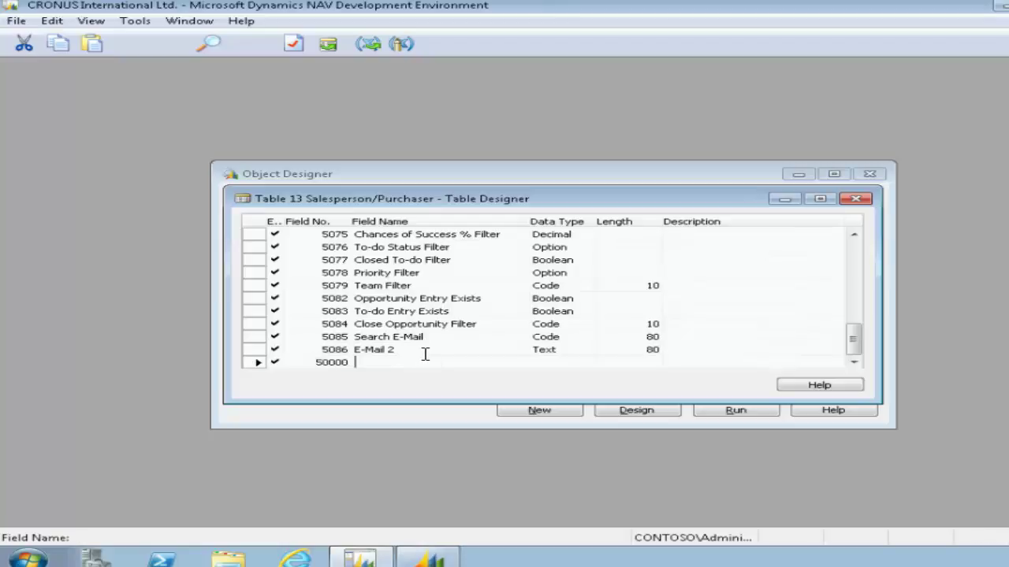
type("sALES")
key("Tab")
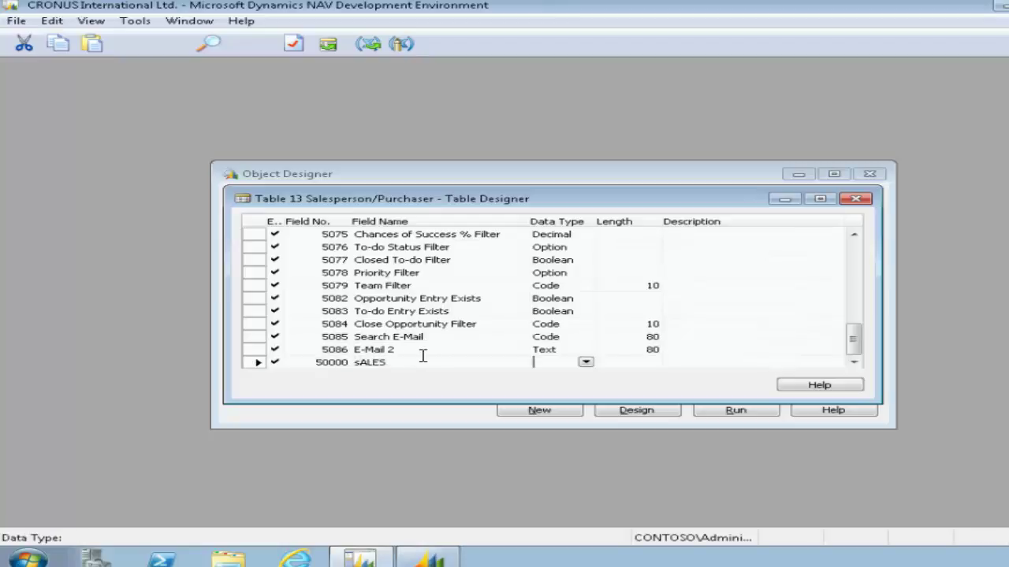
left_click(416, 369)
key("BackSpace")
key("BackSpace")
key("BackSpace")
key("BackSpace")
key("BackSpace")
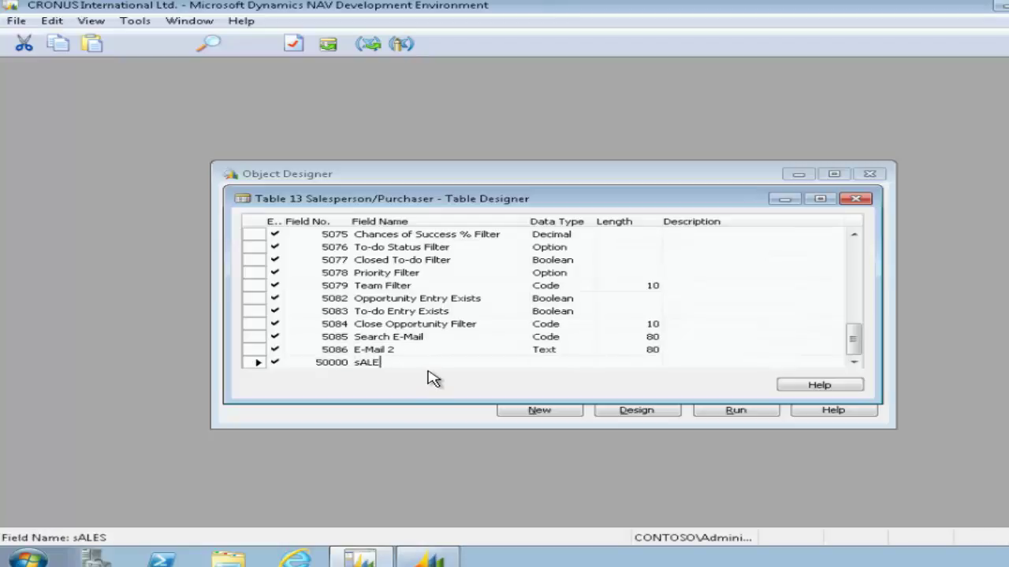
type("Sales")
key("Tab")
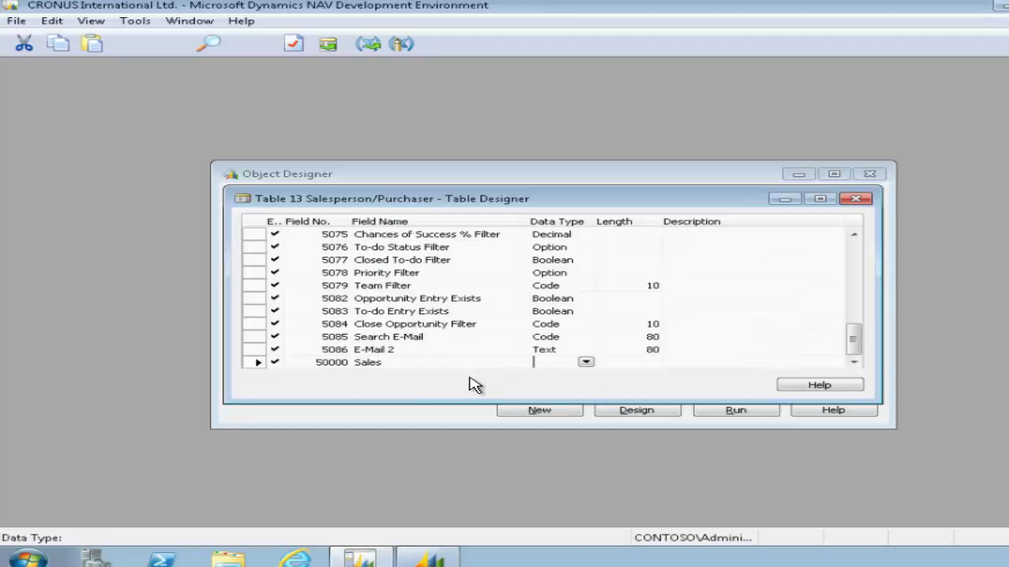
type("de")
key("Tab")
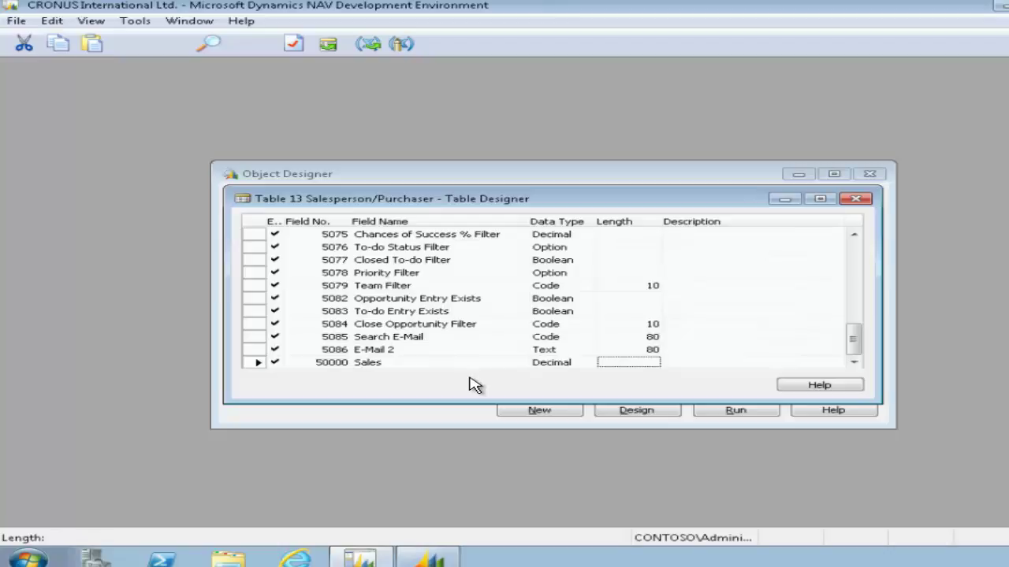
left_click(91, 21)
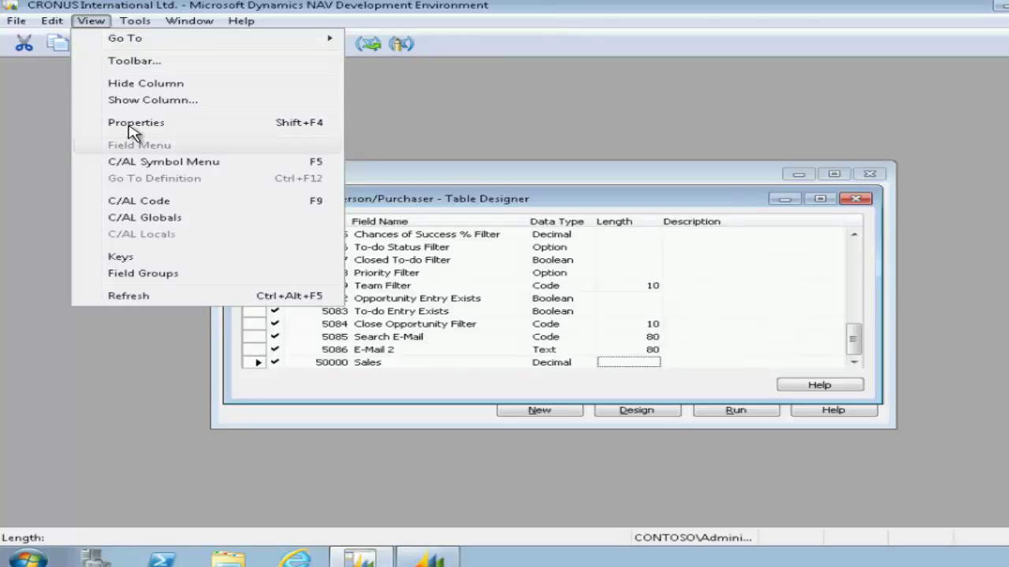
left_click(134, 128)
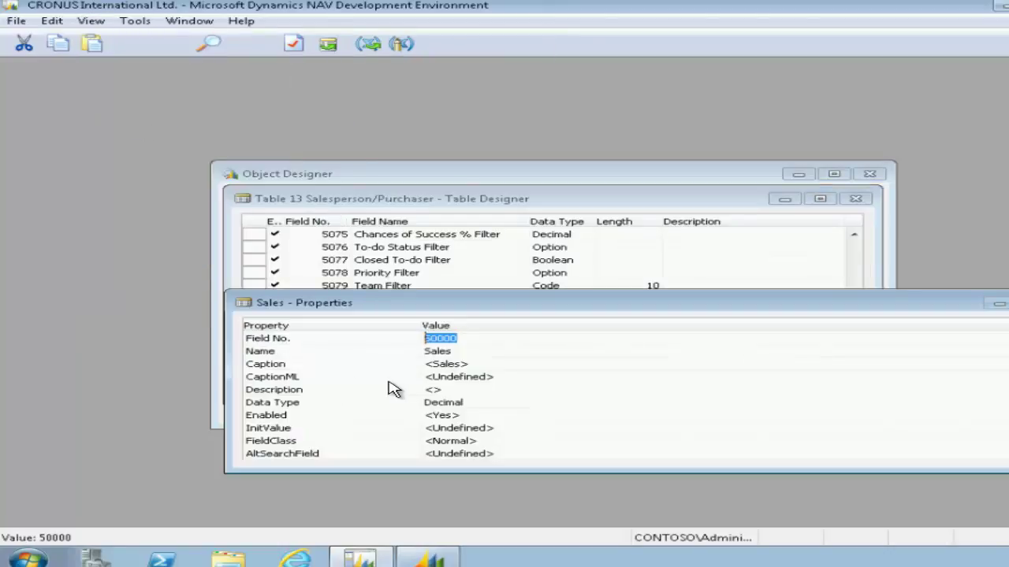
key("Down")
key("Down")
key("Down")
key("Down")
key("Down")
key("Down")
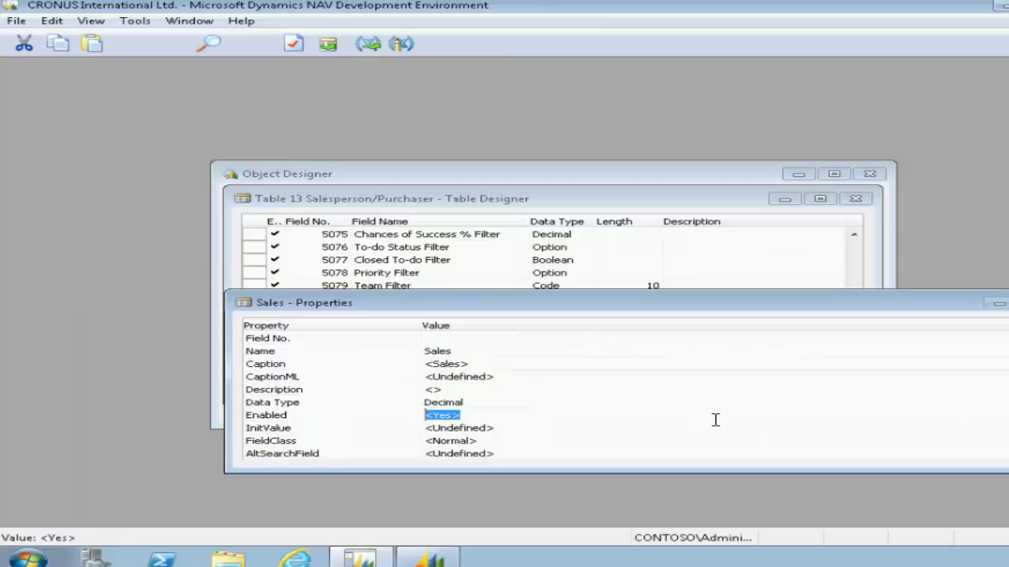
key("Down")
key("Down")
key("Down")
key("Down")
key("Down")
key("Down")
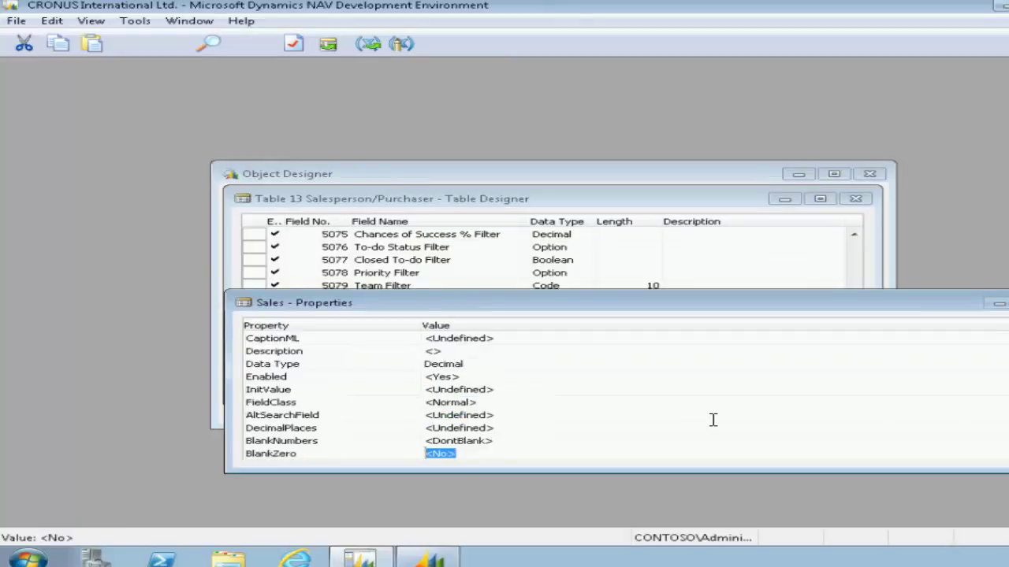
key("Down")
key("Down")
key("Down")
key("Down")
key("Down")
key("Down")
key("Down")
key("Down")
key("Down")
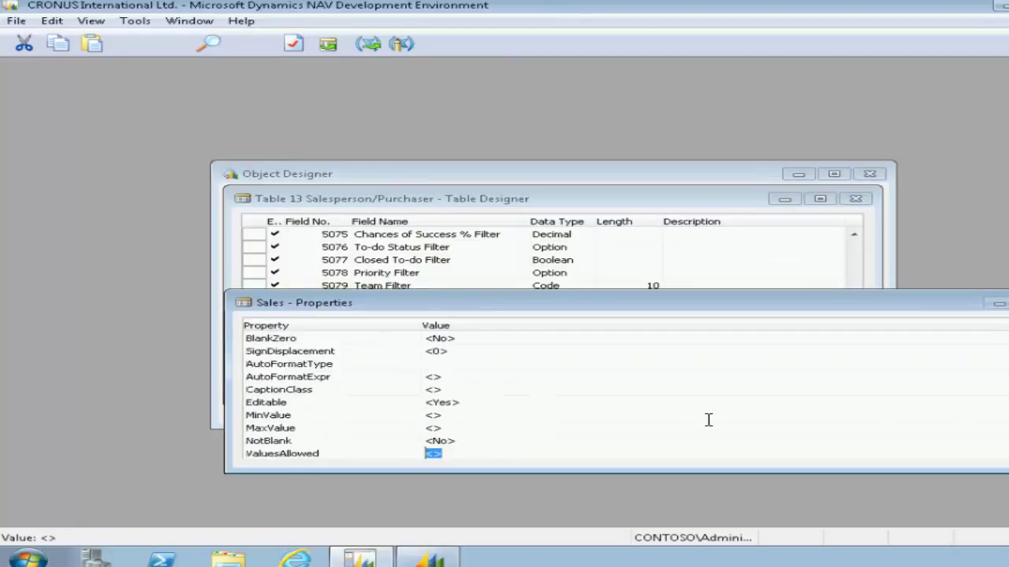
key("Down")
key("Down")
key("Down")
key("Down")
key("Down")
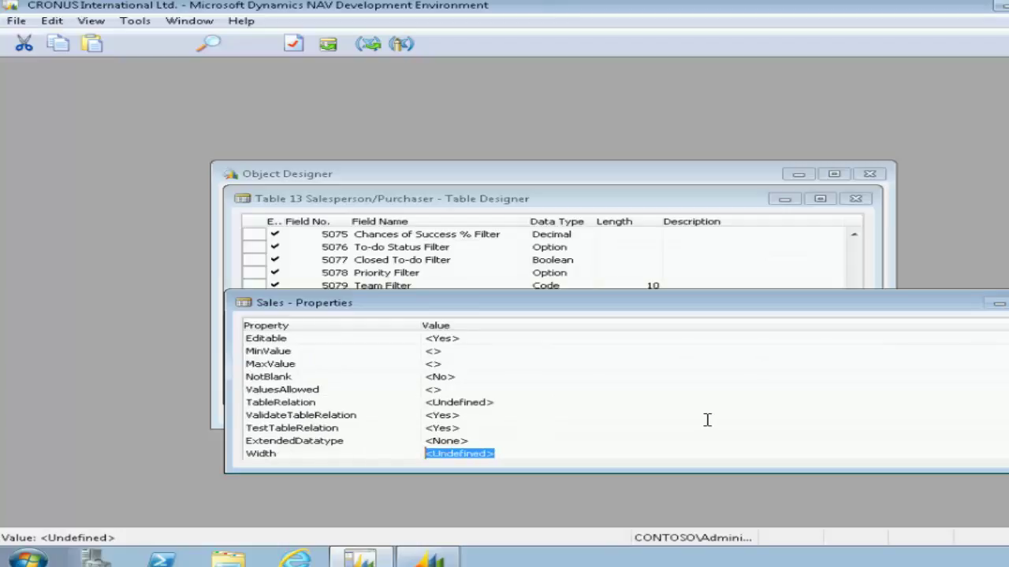
key("Up")
key("Up")
key("Up")
key("Up")
key("Up")
key("Up")
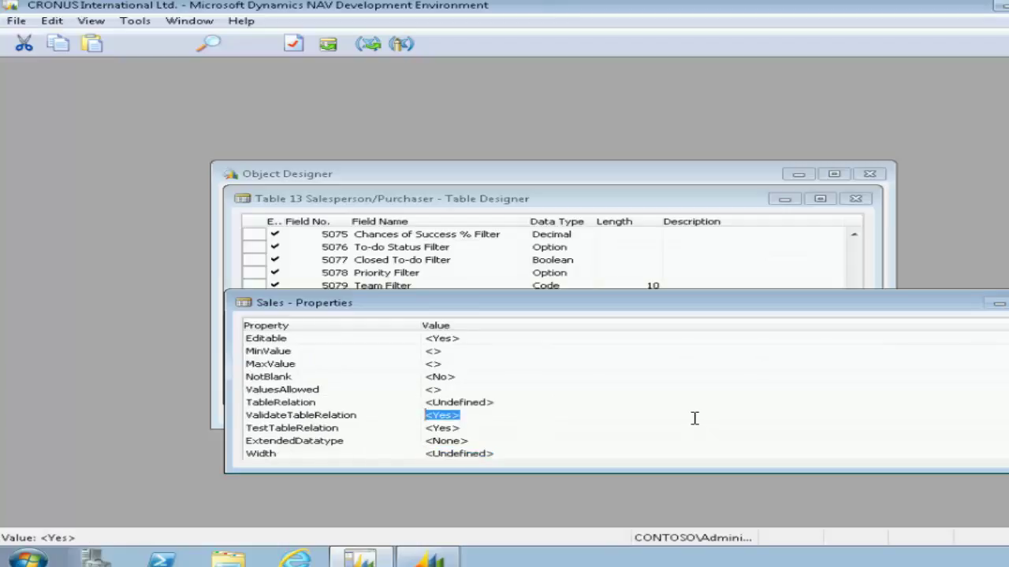
key("Up")
key("Up")
key("Up")
key("Up")
key("Up")
key("Up")
key("Up")
key("Up")
key("Up")
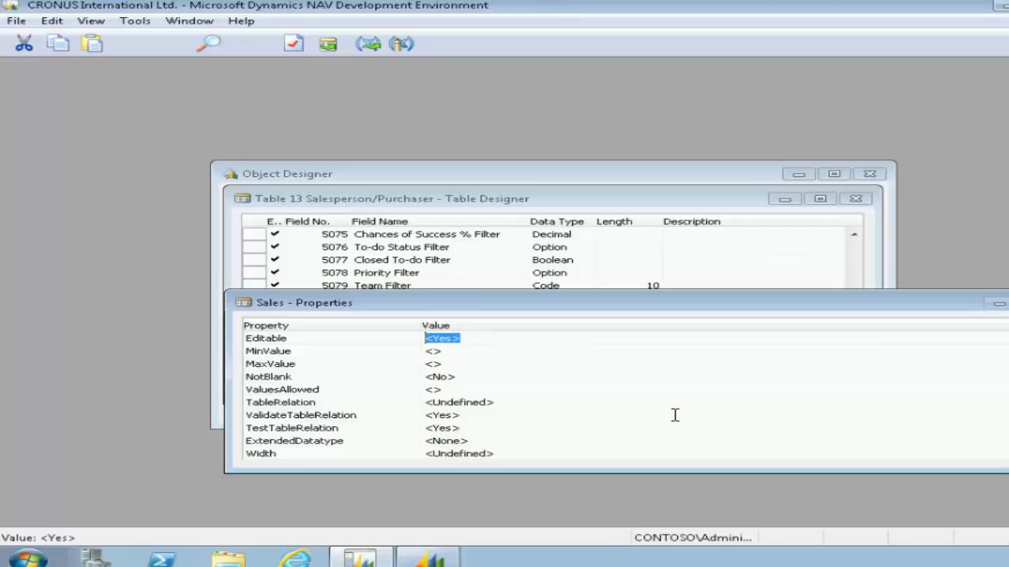
key("Up")
key("Up")
key("Up")
key("Up")
key("Up")
key("Up")
key("Up")
key("Up")
key("Up")
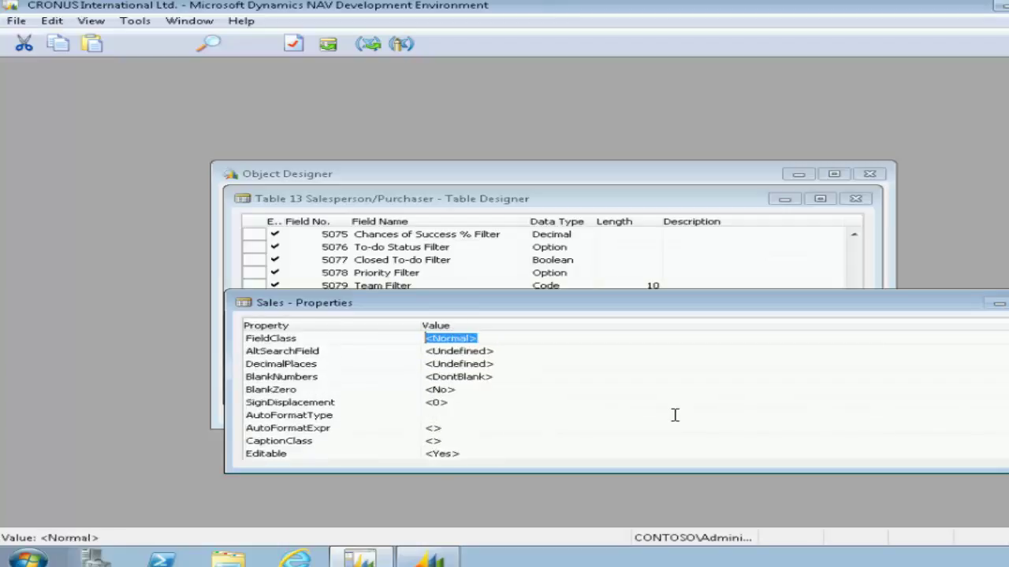
key("Up")
key("Up")
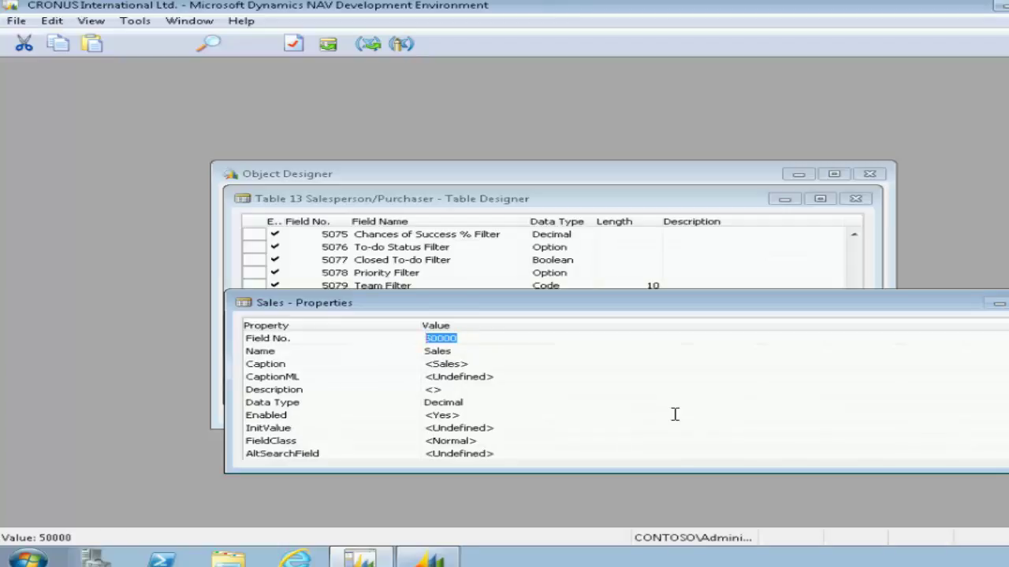
key("Down")
key("Down")
key("Down")
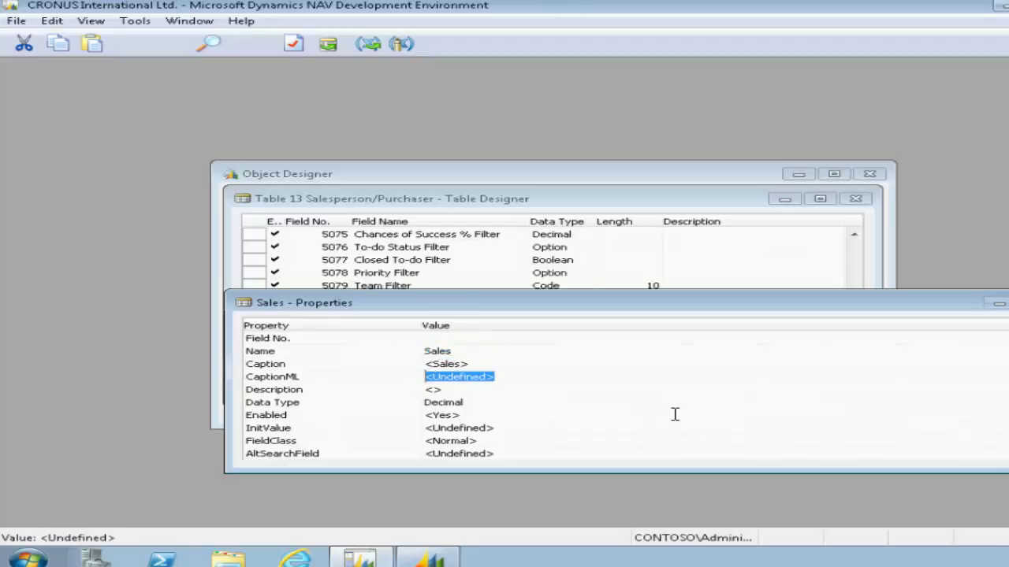
key("Down")
key("Down")
key("Down")
key("Down")
key("Down")
key("Down")
key("Down")
key("Down")
key("Down")
key("Down")
key("Down")
key("Down")
key("Down")
key("Down")
key("Down")
key("Down")
key("Down")
key("Down")
key("Down")
key("Down")
key("Down")
key("Down")
key("Down")
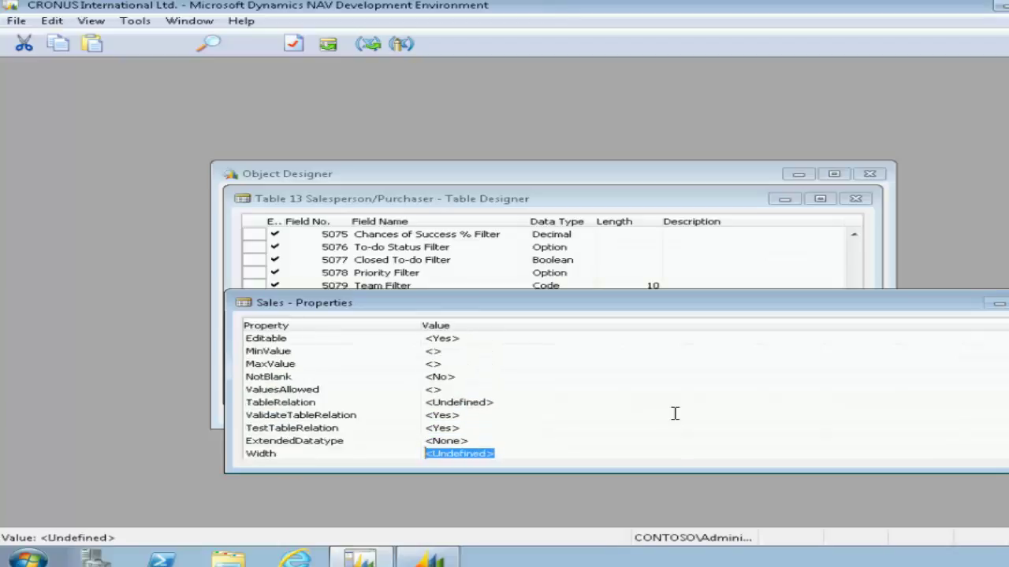
left_click(375, 364)
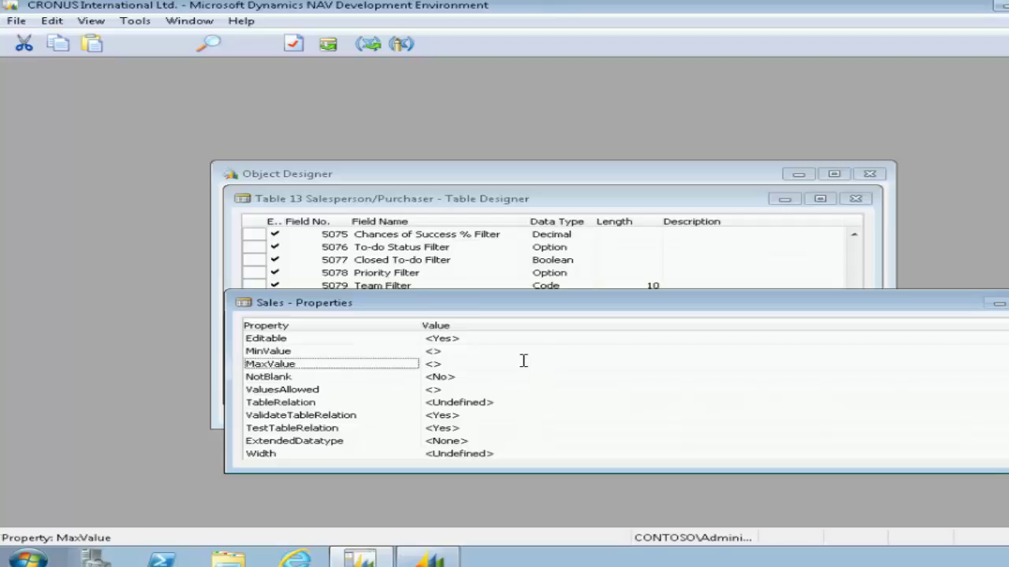
left_click(316, 394)
key("Down")
key("Down")
key("Down")
key("Down")
key("Down")
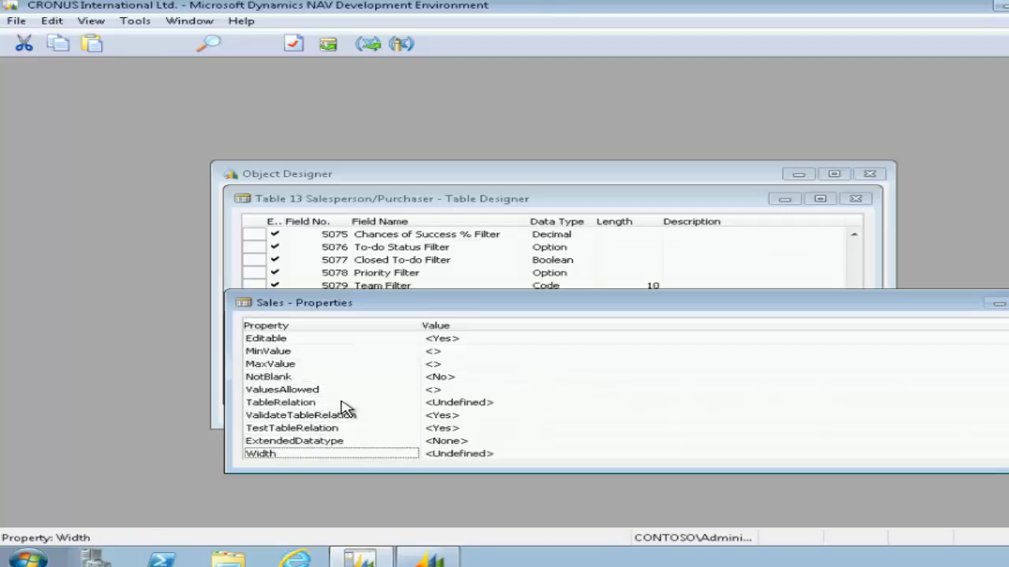
key("Up")
key("Up")
key("Up")
key("Up")
key("Up")
key("Up")
key("Up")
key("Up")
key("Home")
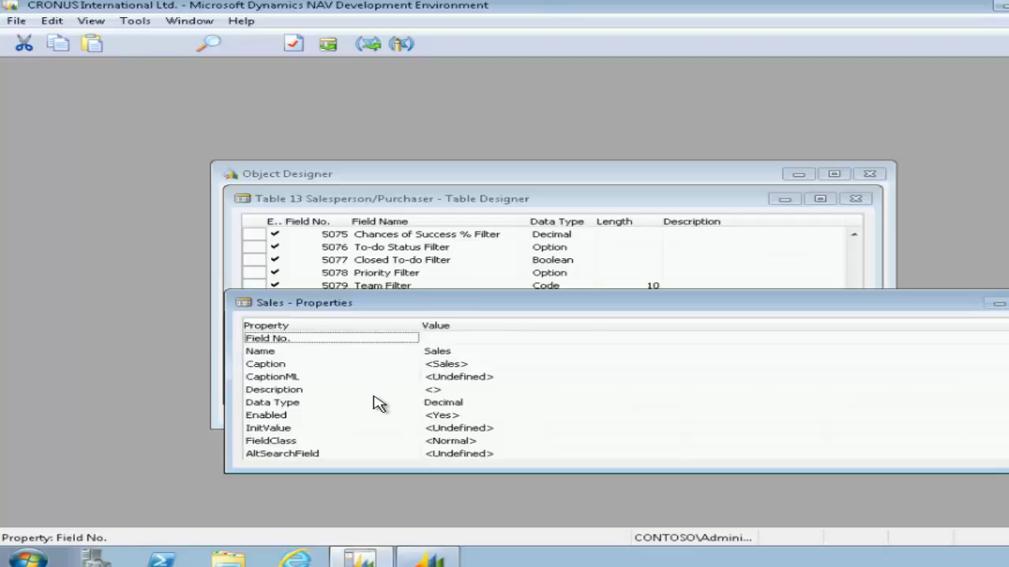
key("Down")
key("Down")
key("Down")
key("Down")
key("Down")
key("Down")
key("Down")
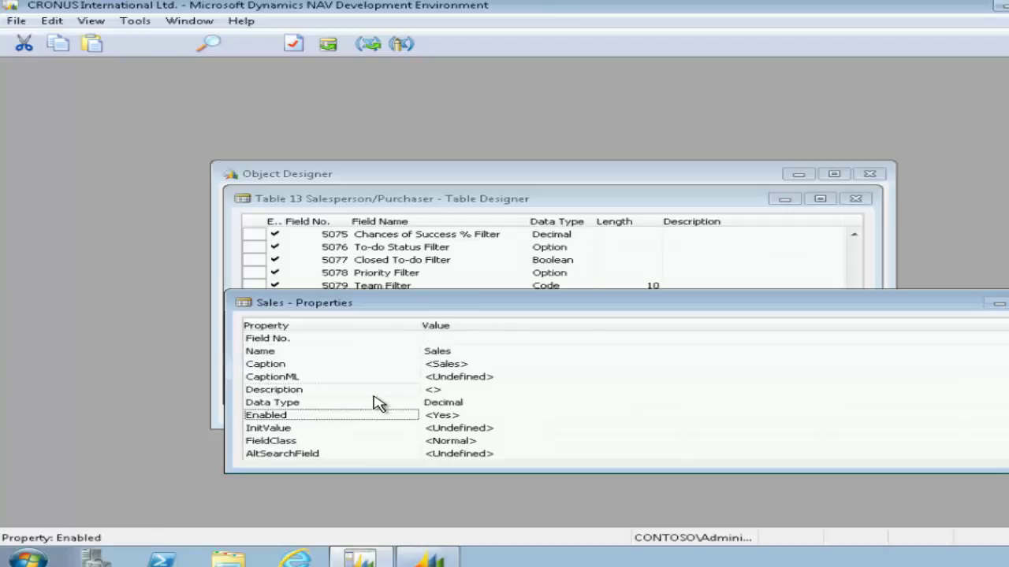
key("Down")
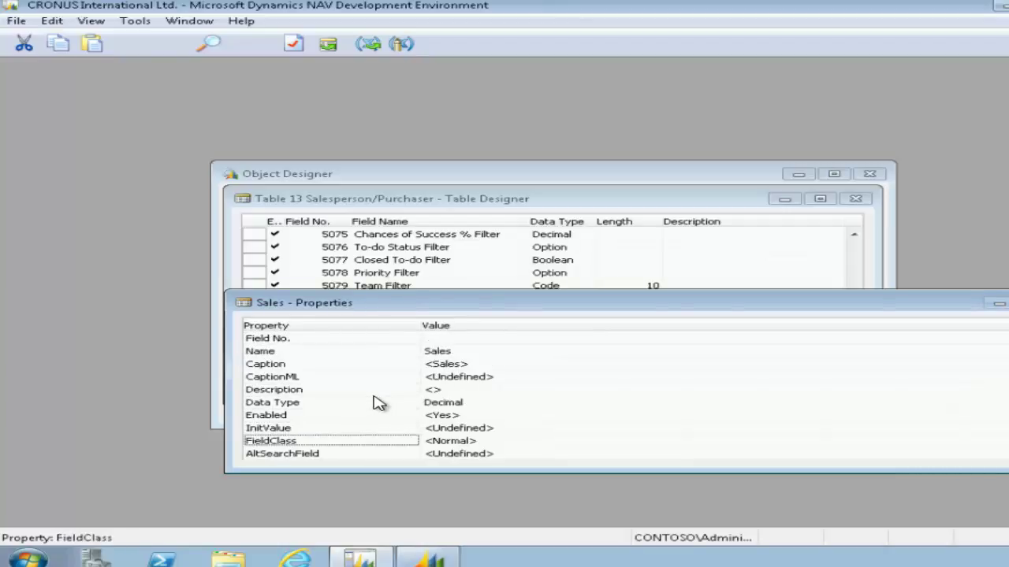
key("Down")
key("Down")
key("Down")
key("Down")
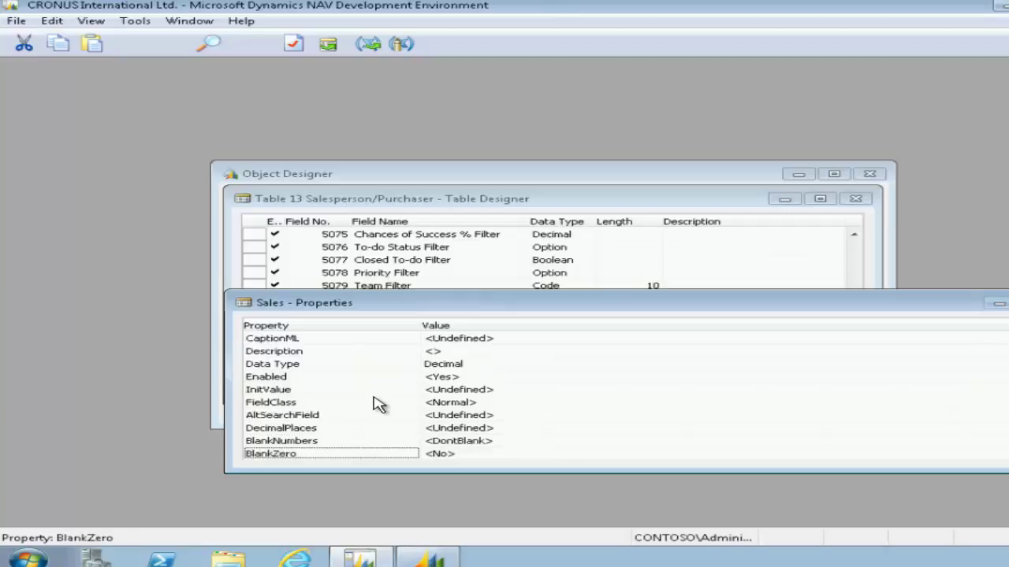
key("Up")
key("Up")
key("Up")
key("Up")
key("Down")
key("Escape")
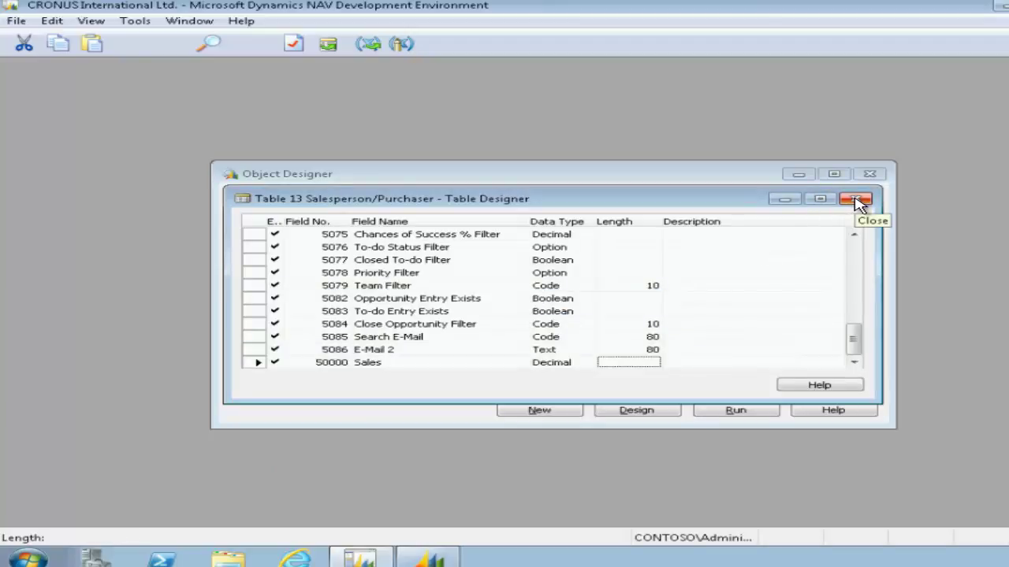
key("Tab")
key("Tab")
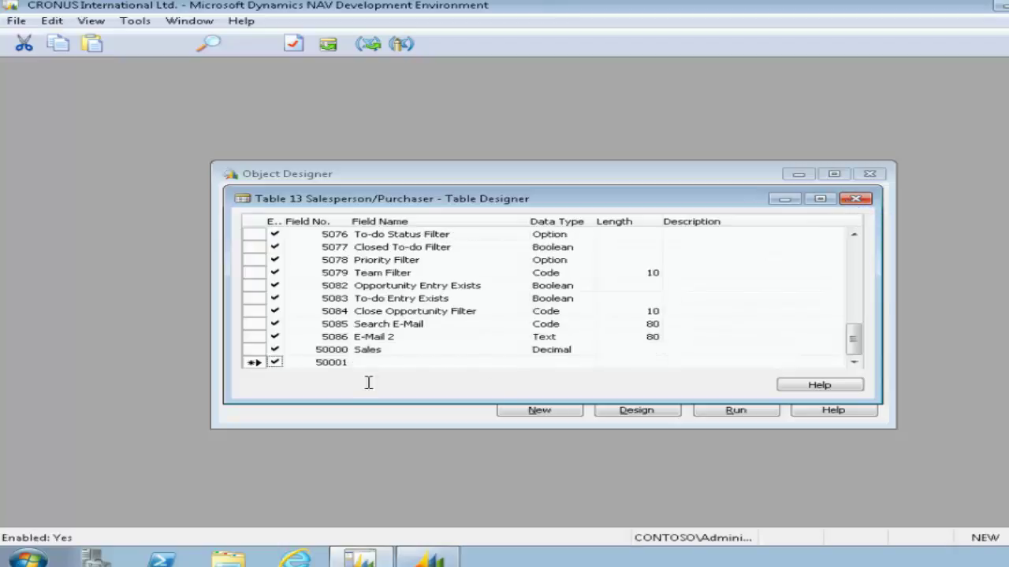
left_click(334, 349)
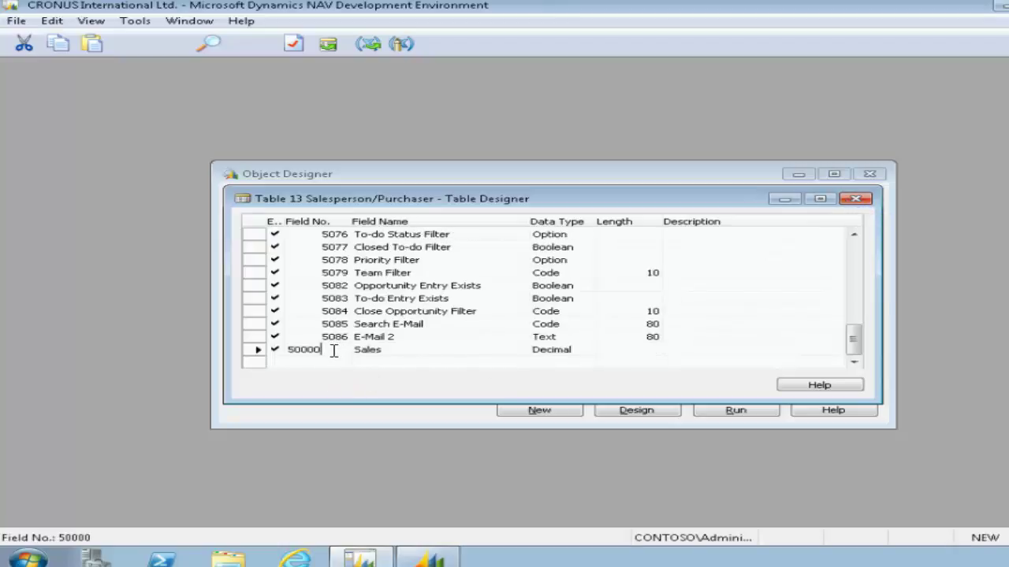
left_click(257, 351)
left_click(91, 21)
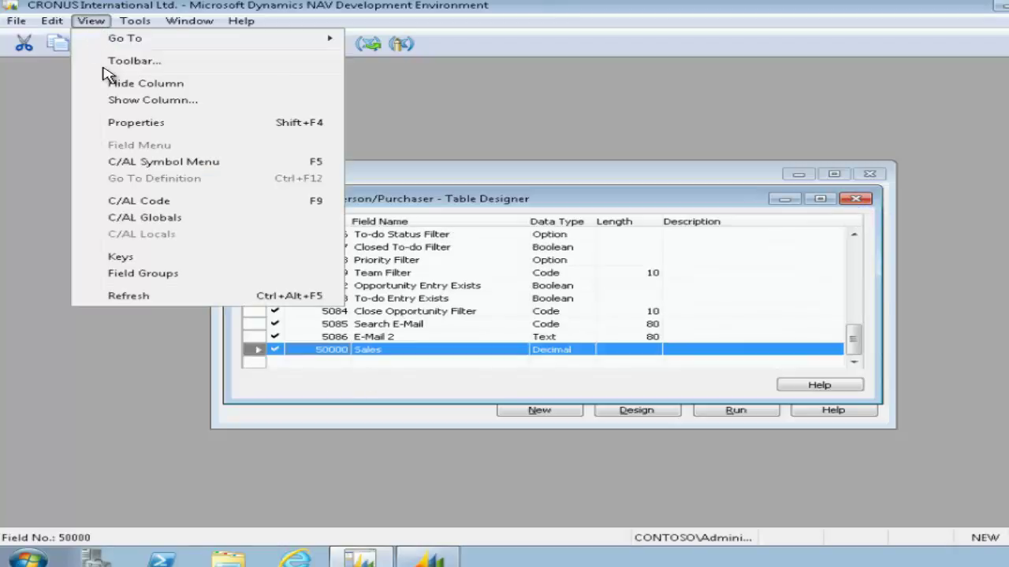
left_click(140, 125)
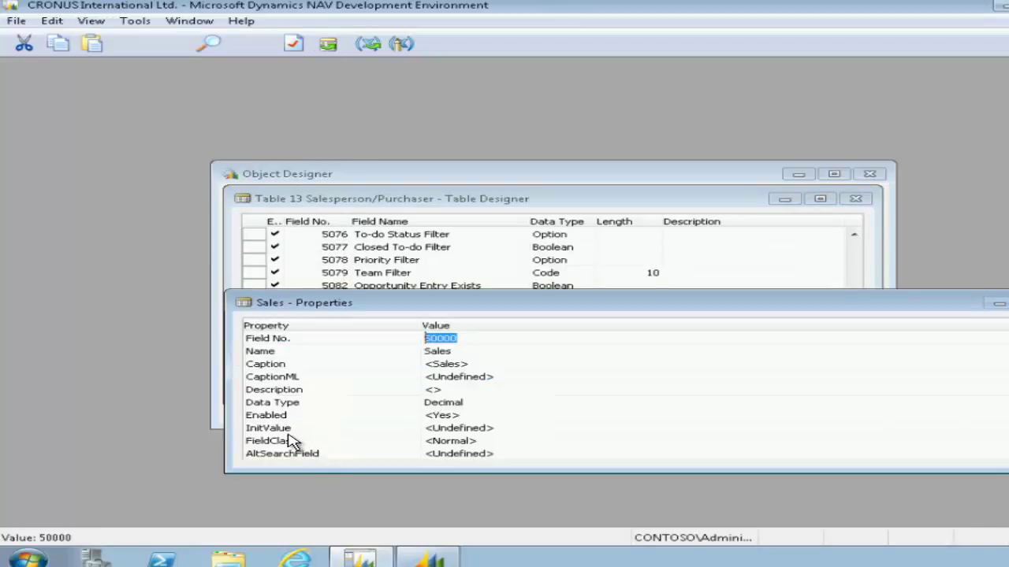
left_click(281, 390)
scroll(282, 392, "down", 4)
scroll(288, 391, "up", 3)
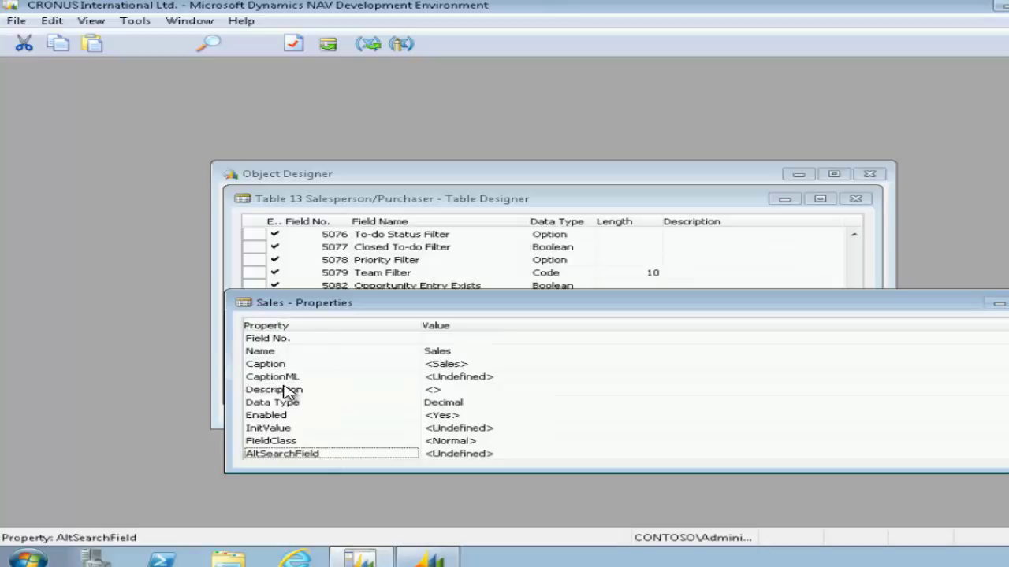
scroll(287, 392, "down", 1)
key("c")
key("c")
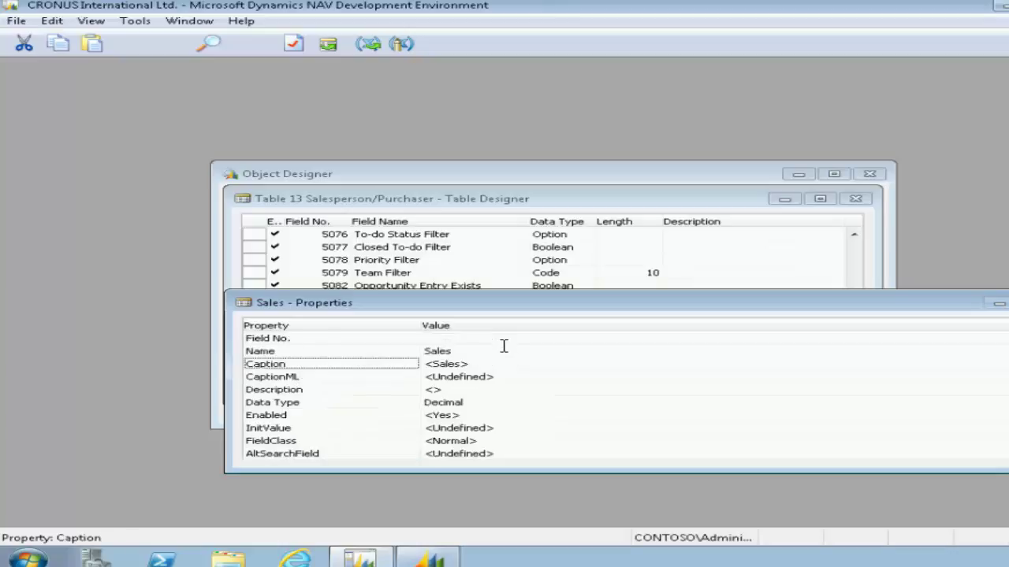
key("c")
key("c")
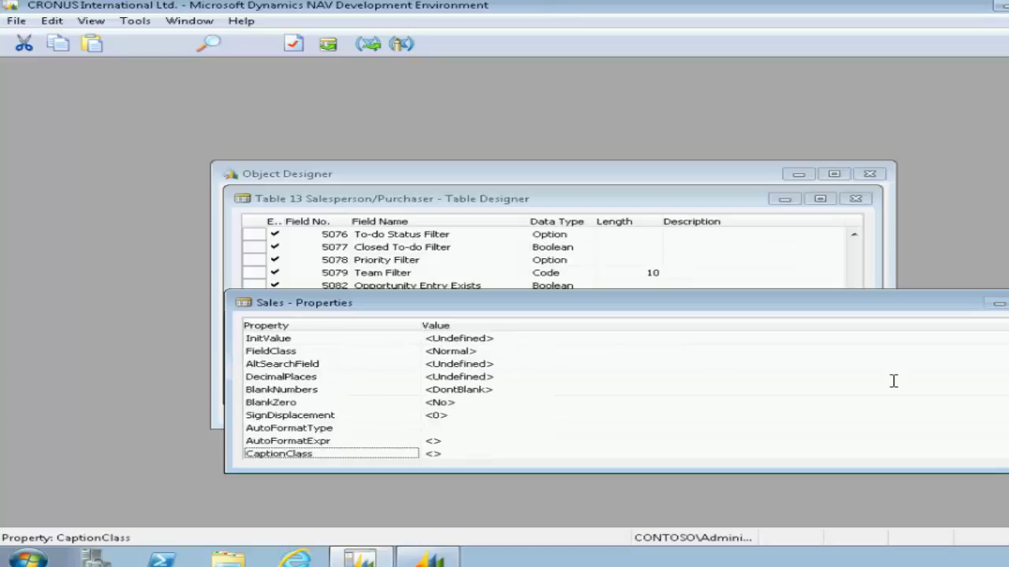
key("Escape")
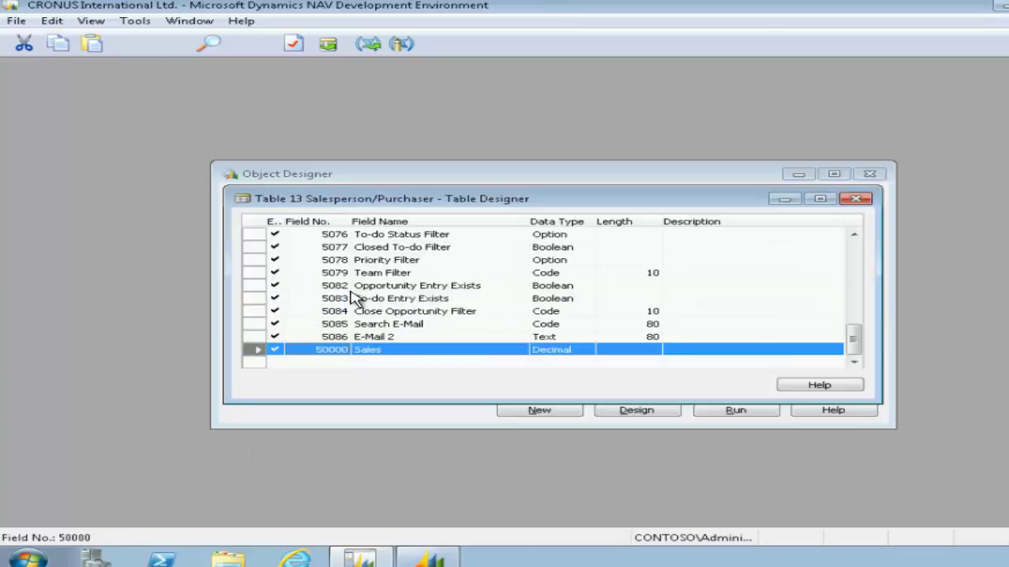
right_click(361, 351)
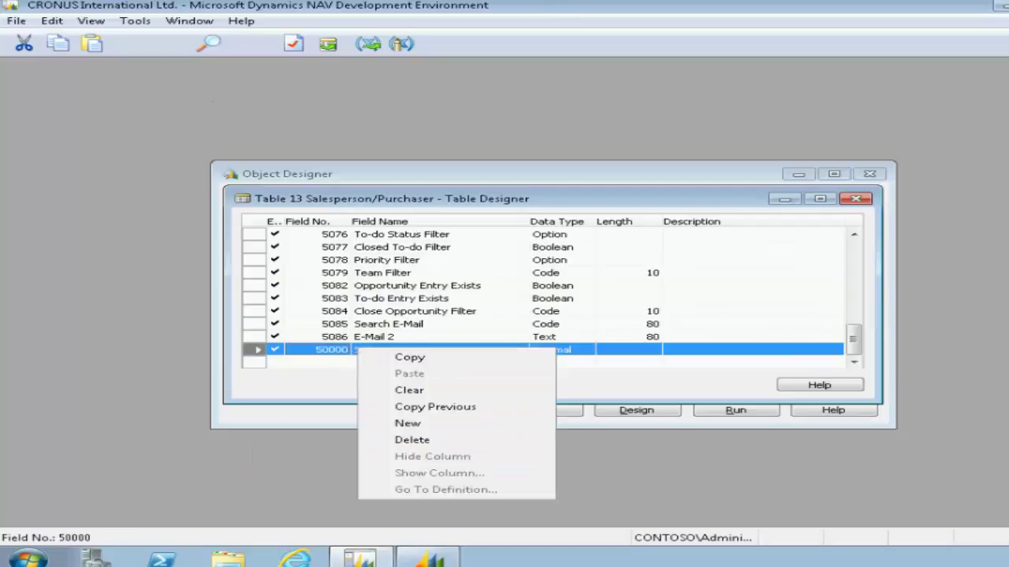
left_click(91, 21)
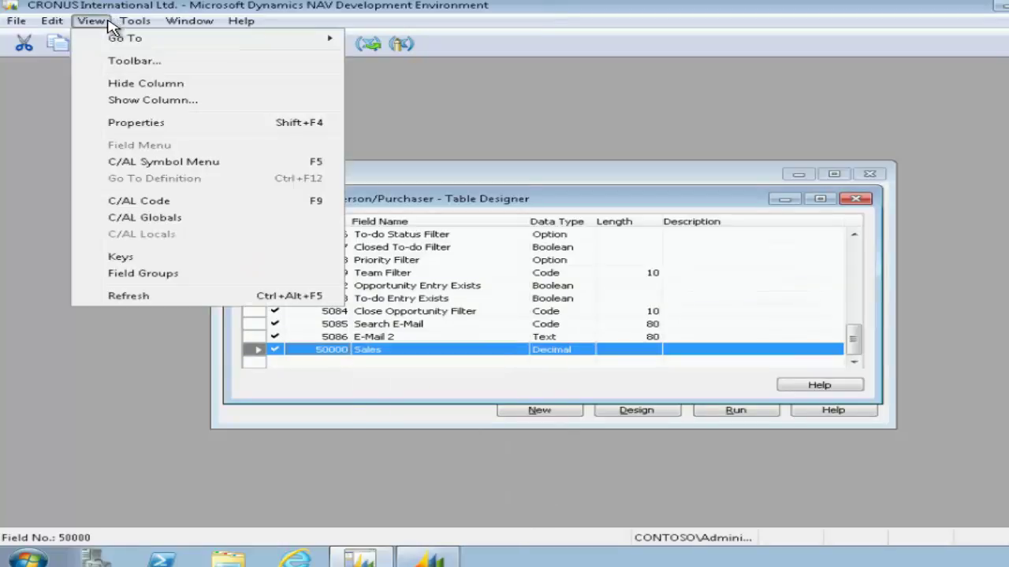
Change the Sales field's FieldClass property from Normal to FlowField.
left_click(119, 125)
left_click(268, 415)
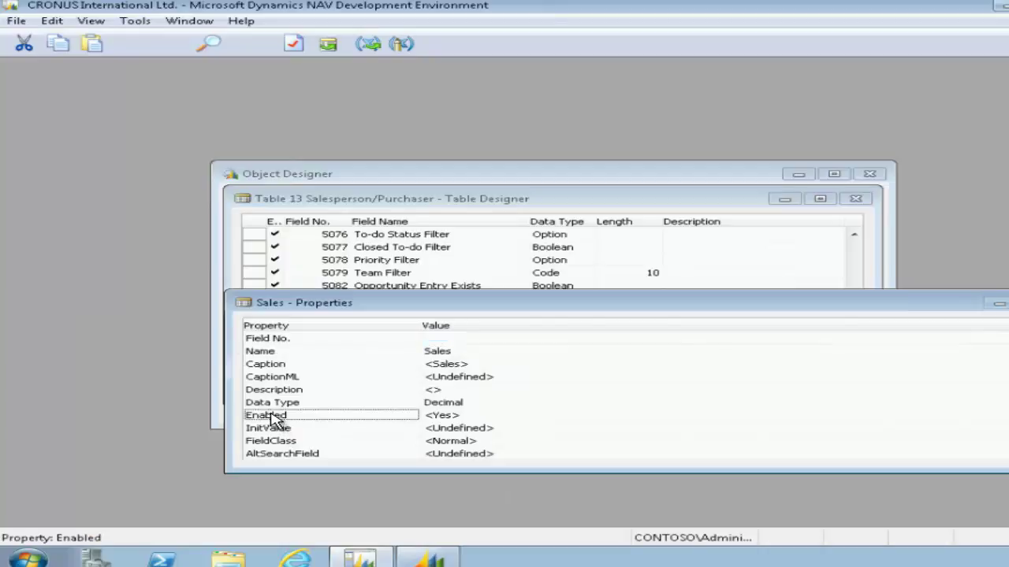
key("Down")
key("Down")
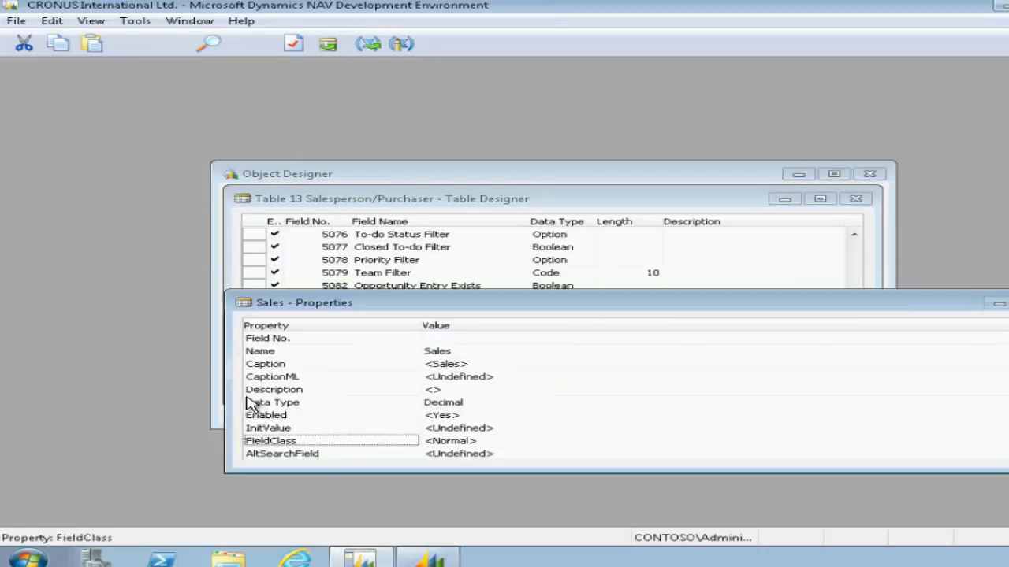
left_click(448, 441)
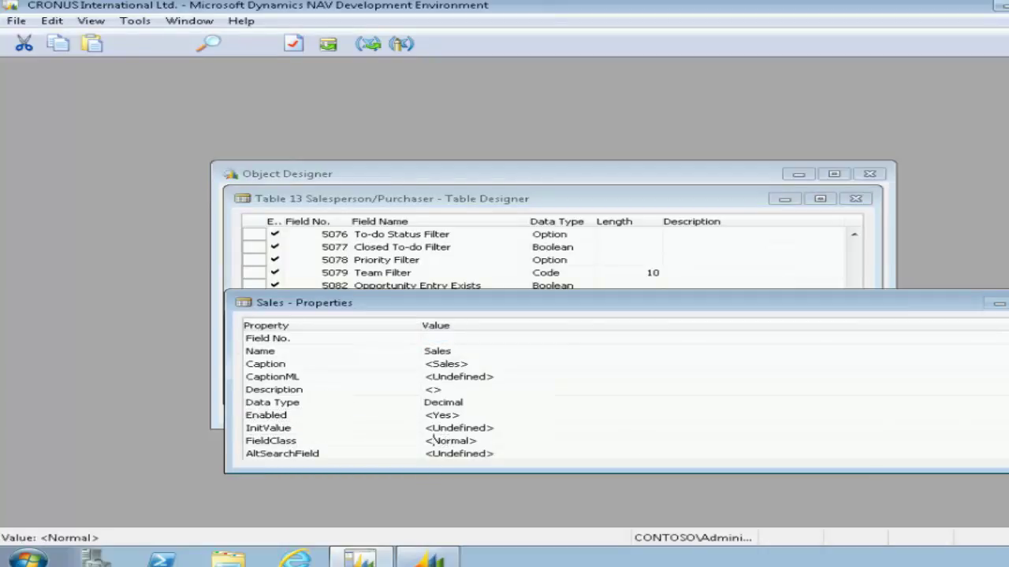
left_click(432, 440)
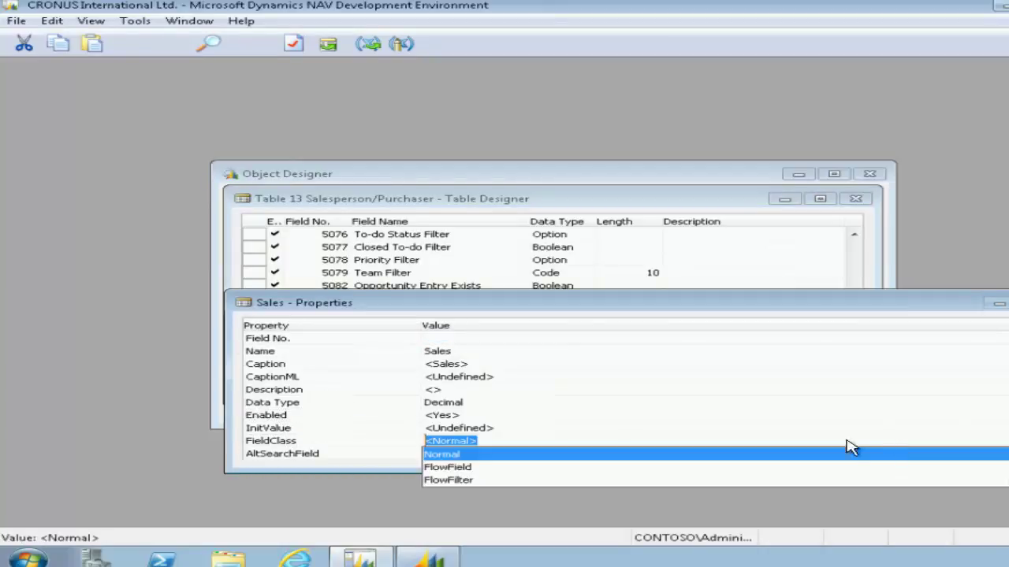
left_click(461, 467)
left_click(447, 453)
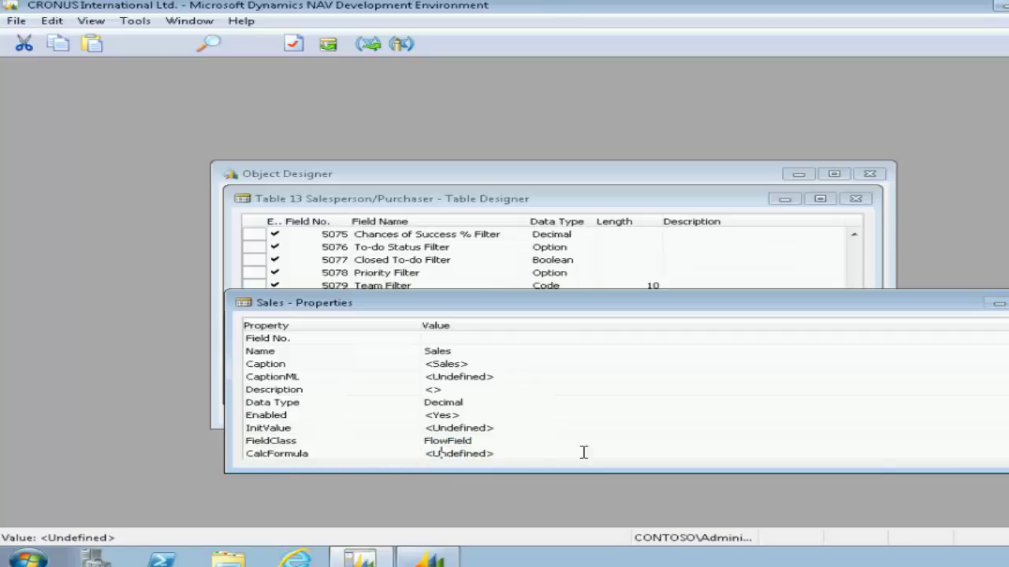
Set the CalcFormula to Sum the Amount field of the Sales Transaction table.
key("F6")
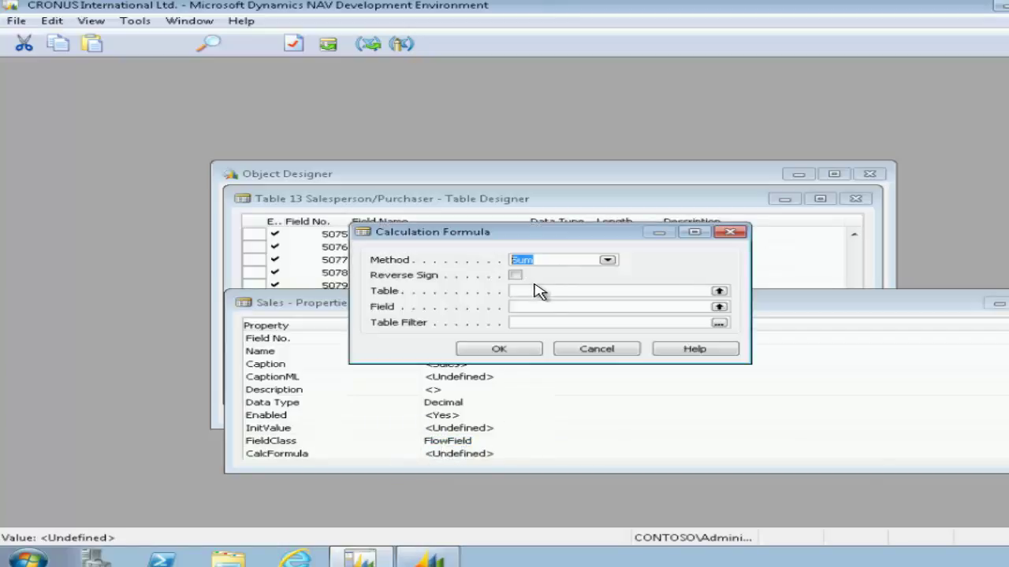
left_click(557, 291)
type("sales")
left_click(591, 307)
key("BackSpace")
type("mou")
key("Tab")
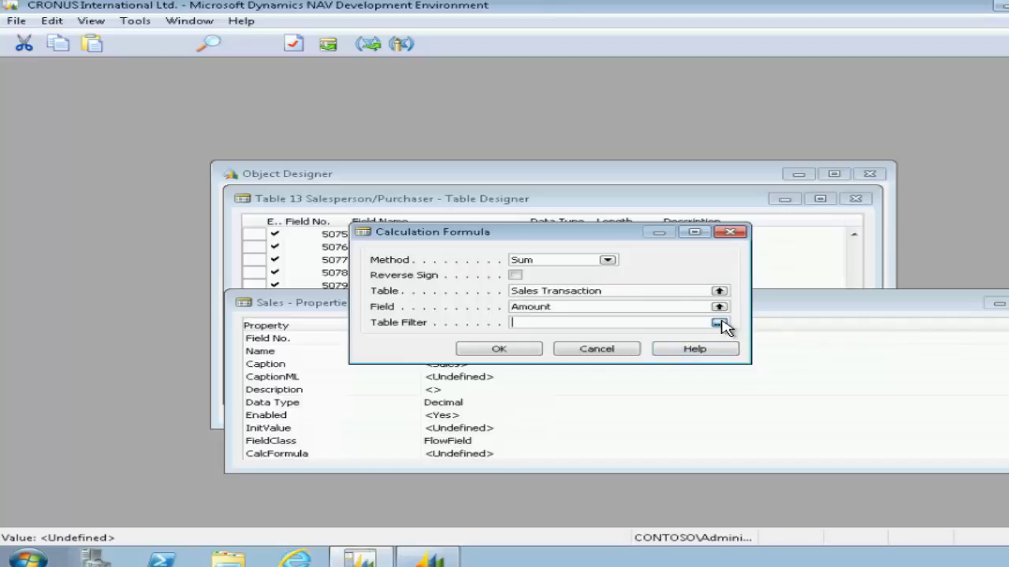
Add the table filter Salesperson Code=FILTER(CODE) and confirm the formula.
left_click(719, 323)
type("sa")
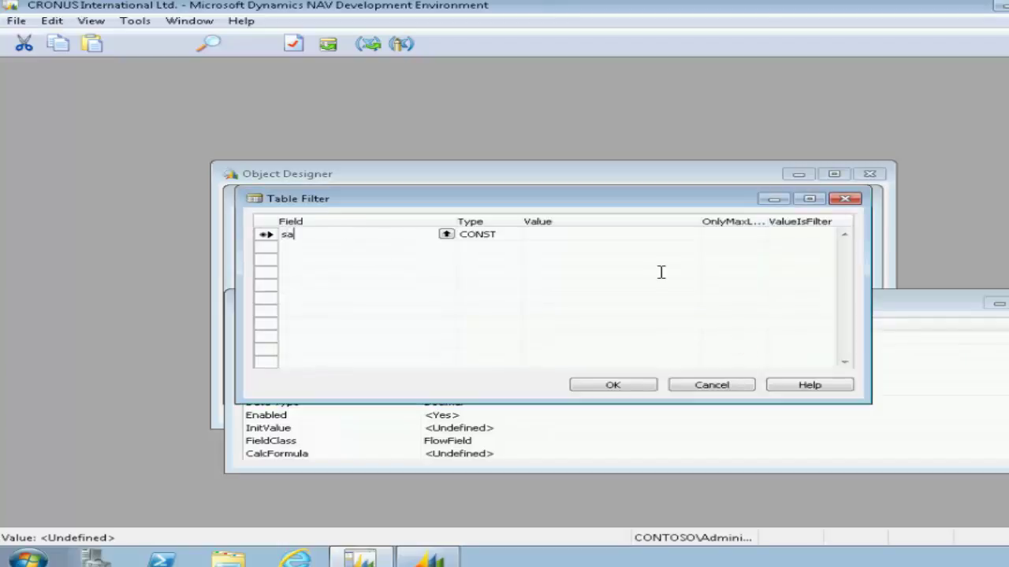
key("Tab")
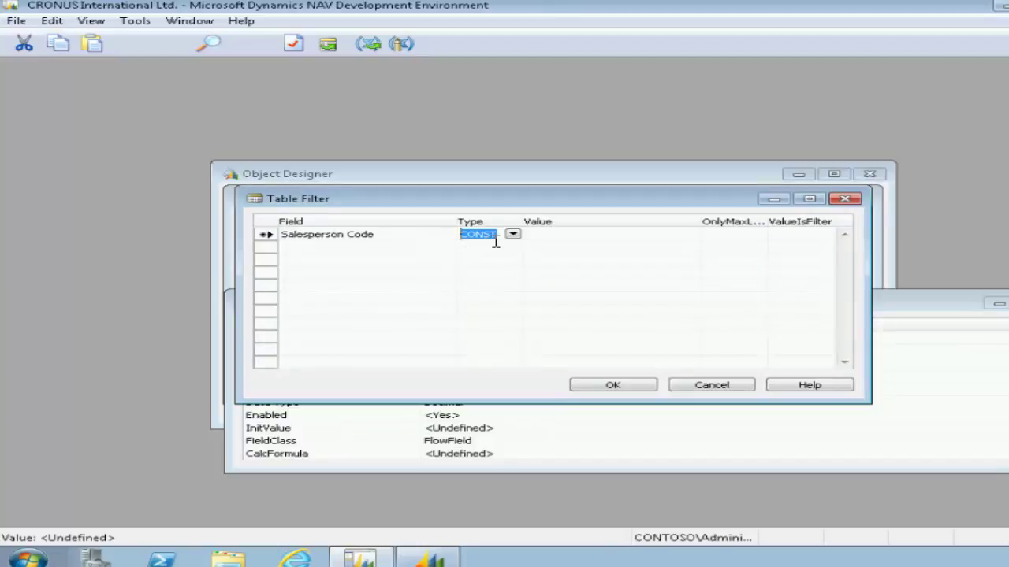
type("f")
key("Tab")
left_click(626, 384)
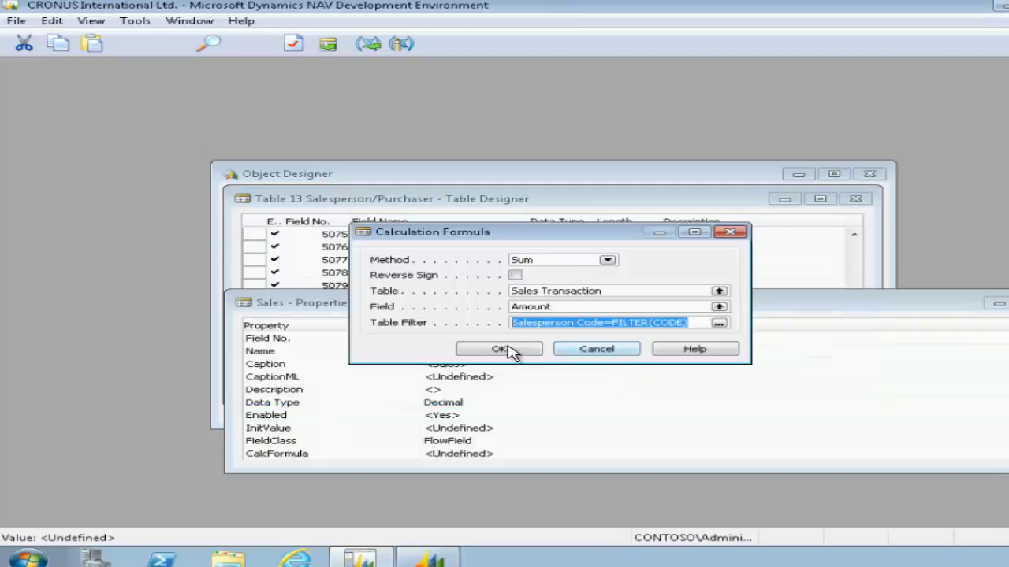
left_click(498, 348)
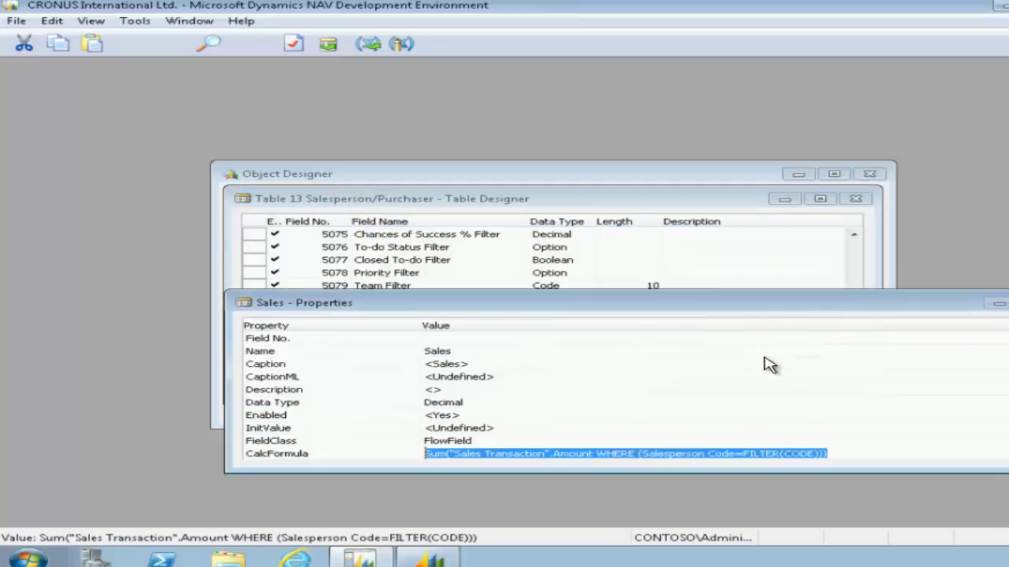
Close the Salesperson/Purchaser table design and save its changes.
key("Escape")
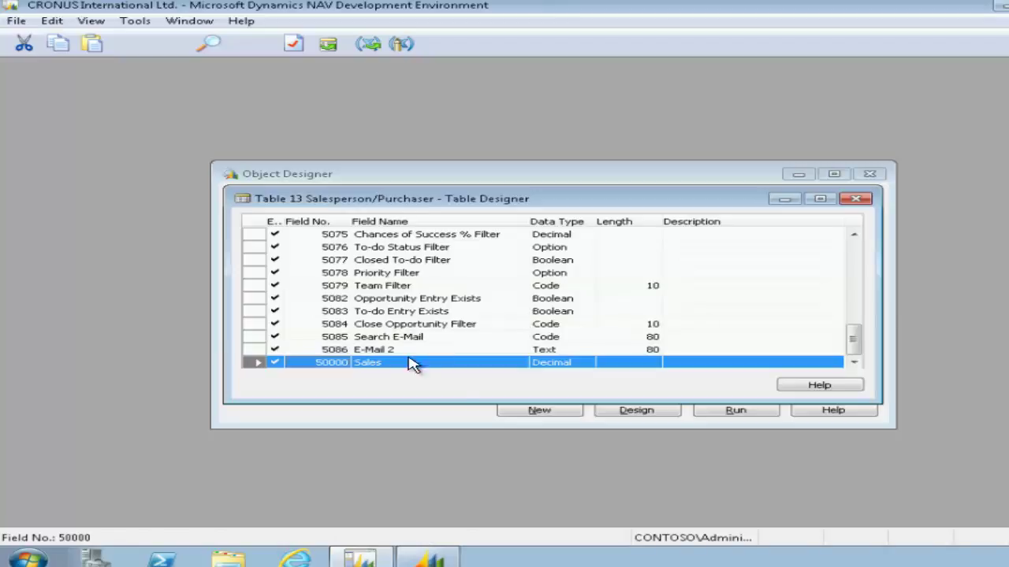
left_click(859, 202)
left_click(376, 304)
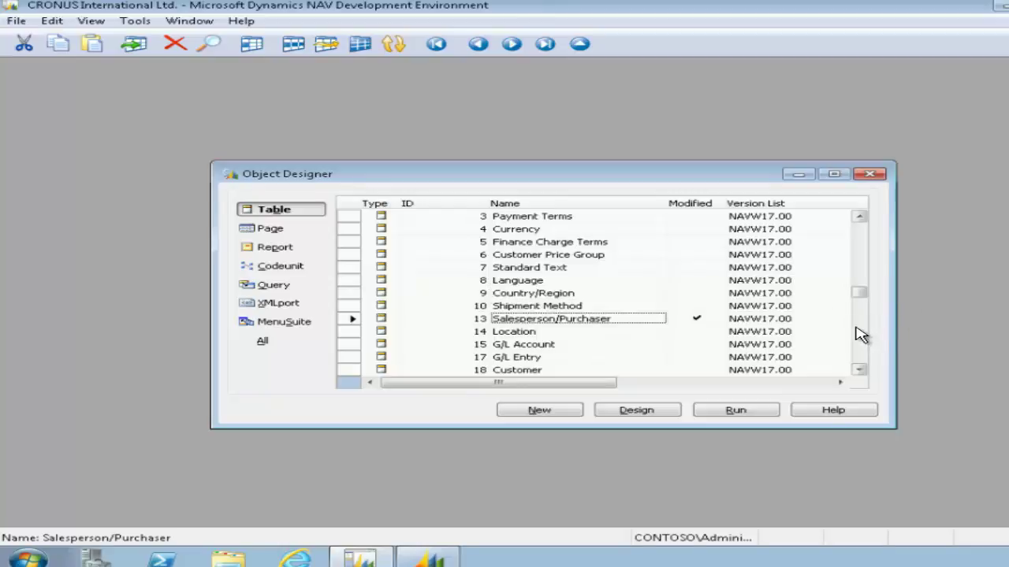
Find table 90001 Sales Transaction by ID and open it in the table designer.
left_click(476, 322)
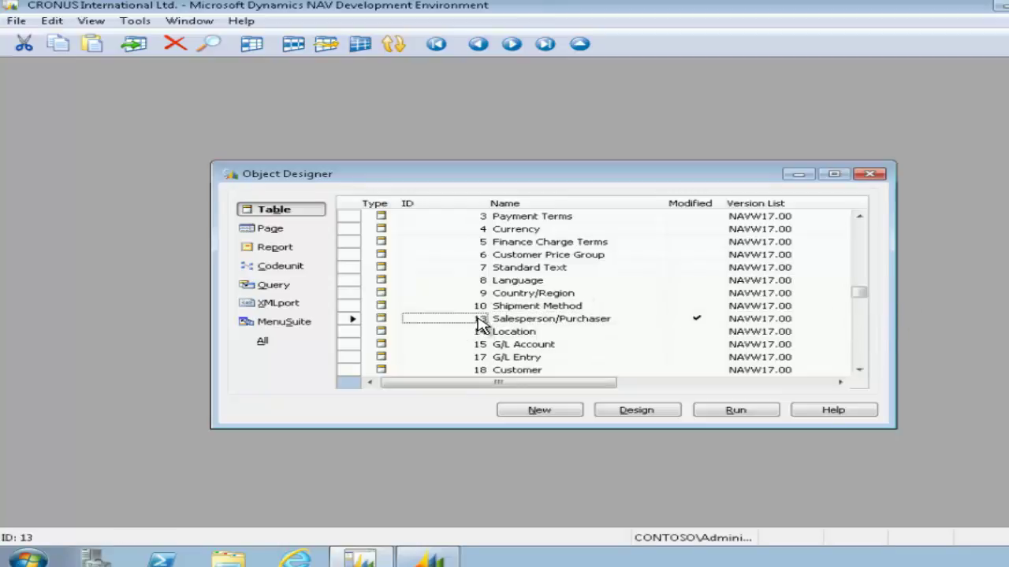
key("ctrl+f")
type("90001")
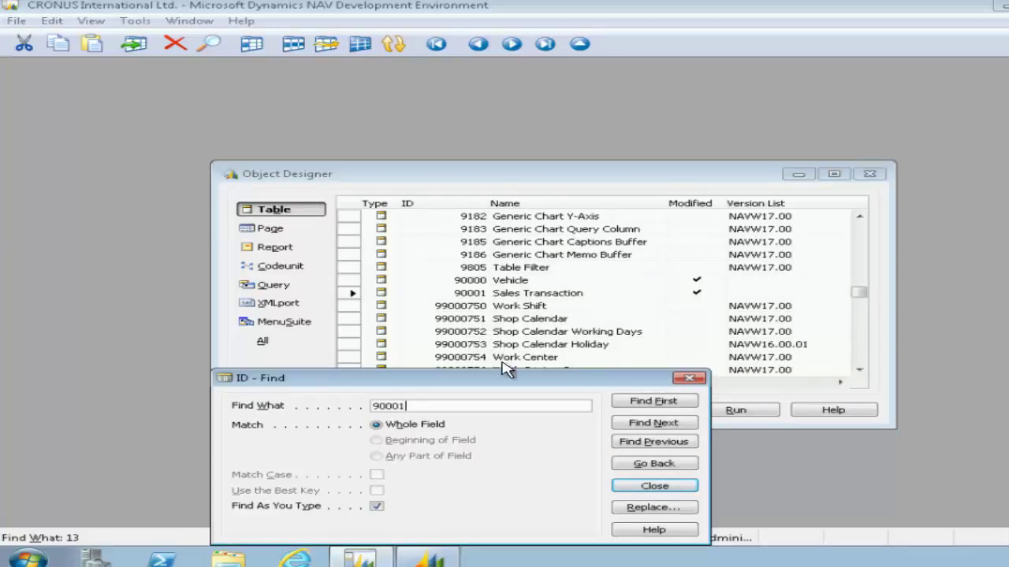
left_click(574, 307)
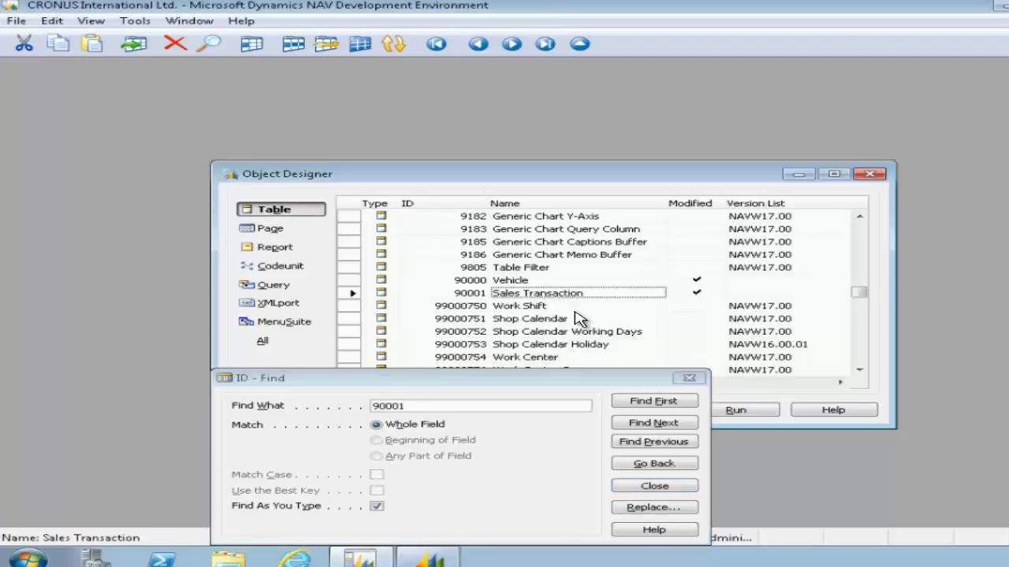
left_click(689, 377)
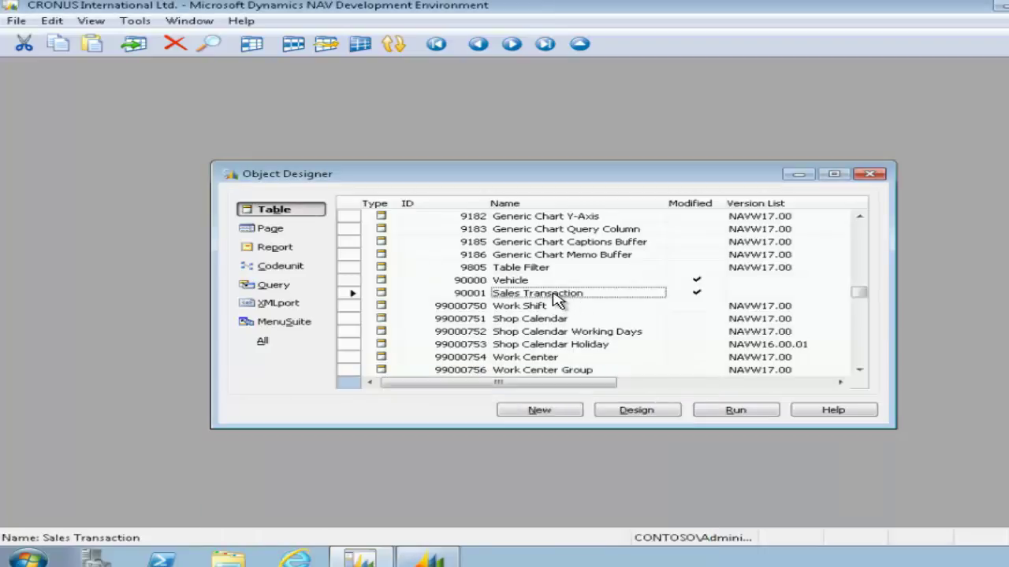
left_click(554, 298)
left_click(628, 411)
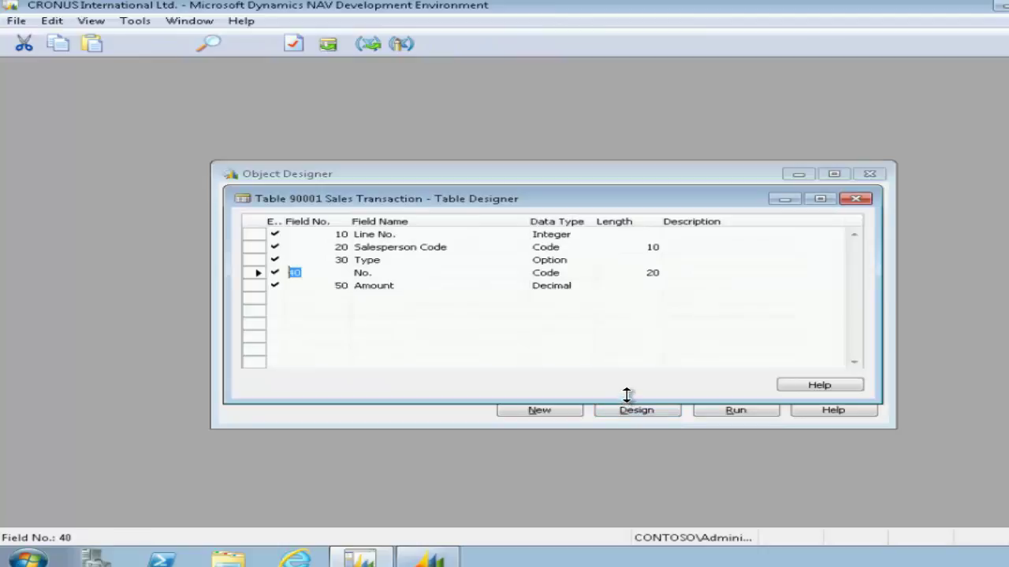
Add a Salesperson Code key with SumIndexField Amount, then close and save Sales Transaction.
left_click(91, 25)
left_click(127, 257)
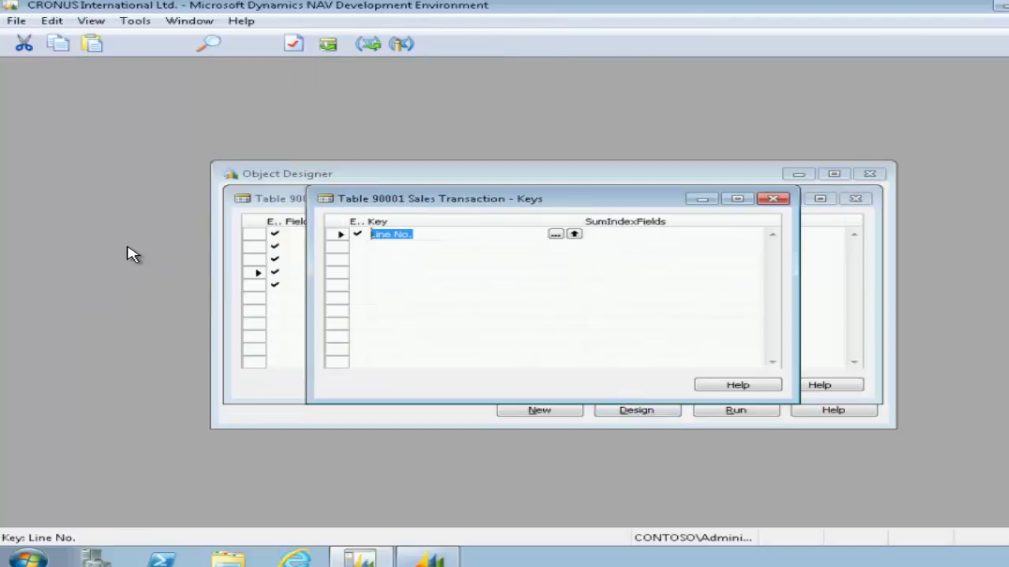
left_click(353, 251)
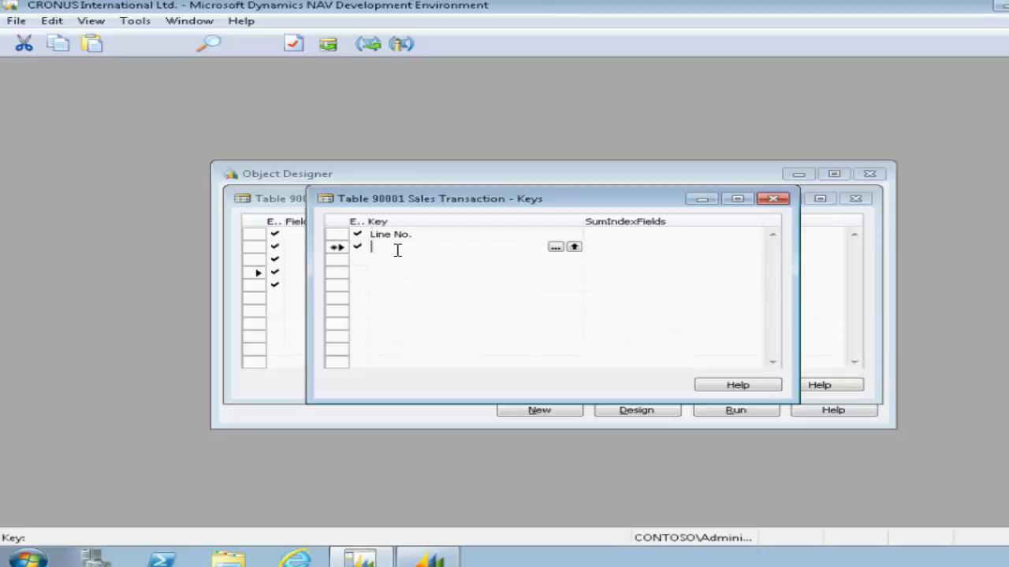
type("Sa")
key("Tab")
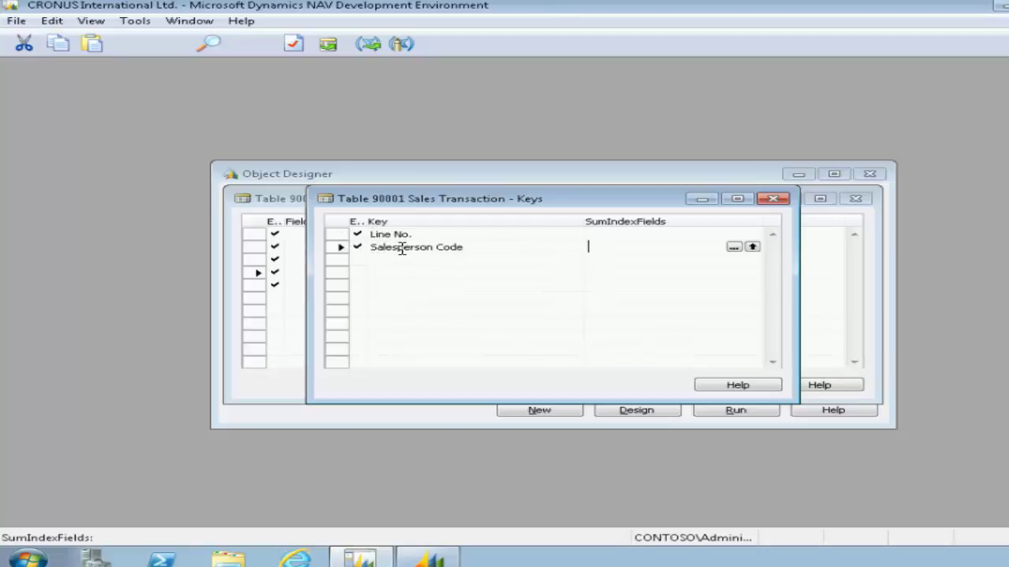
type("Am")
key("Return")
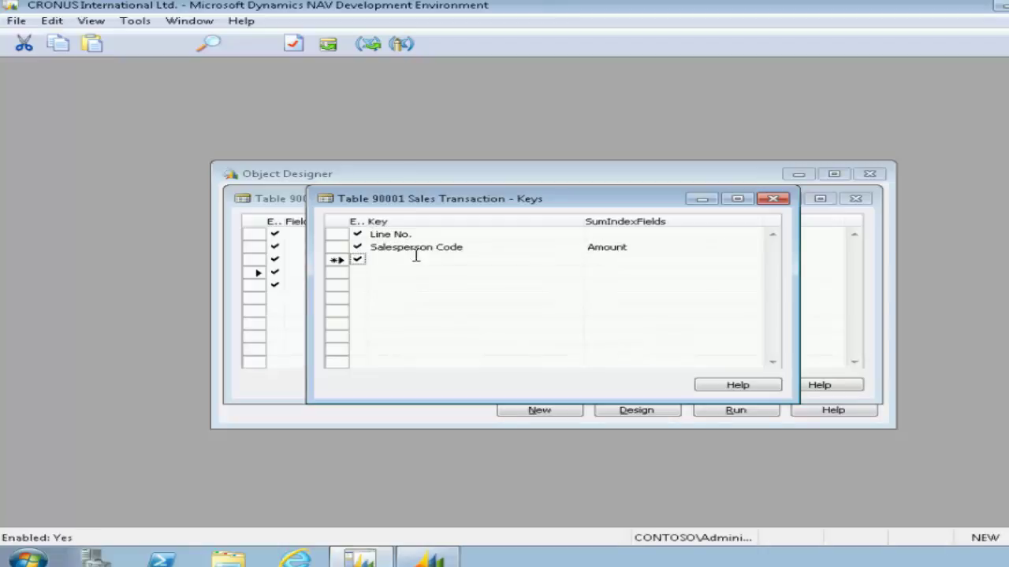
left_click(773, 198)
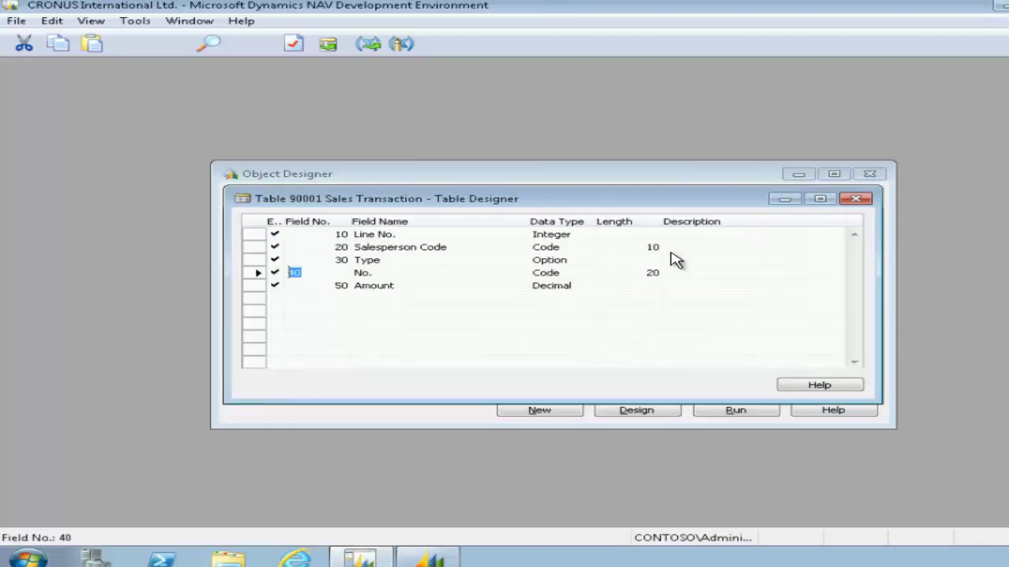
left_click(856, 199)
left_click(414, 300)
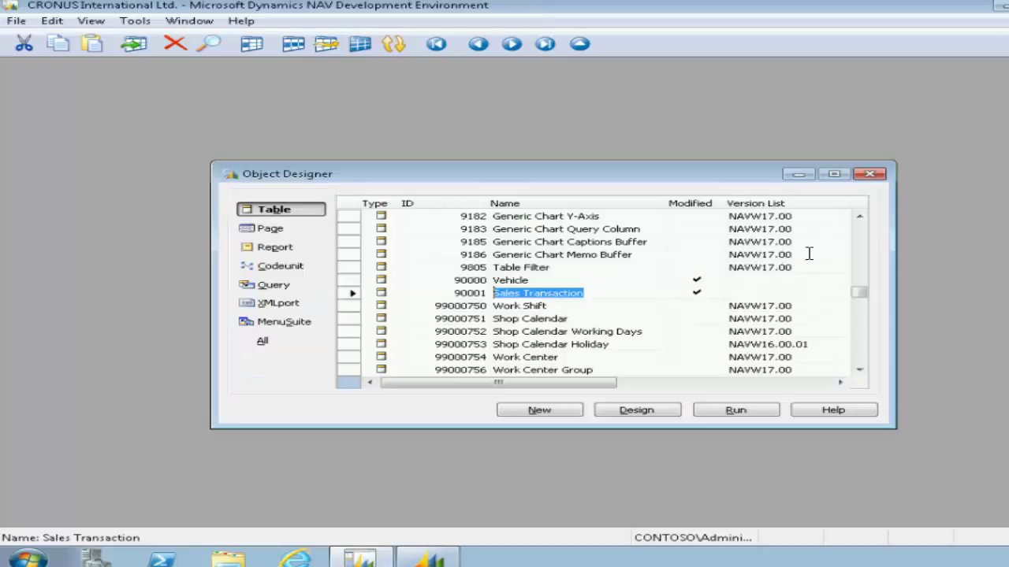
left_click(471, 230)
key("ctrl+f")
type("13")
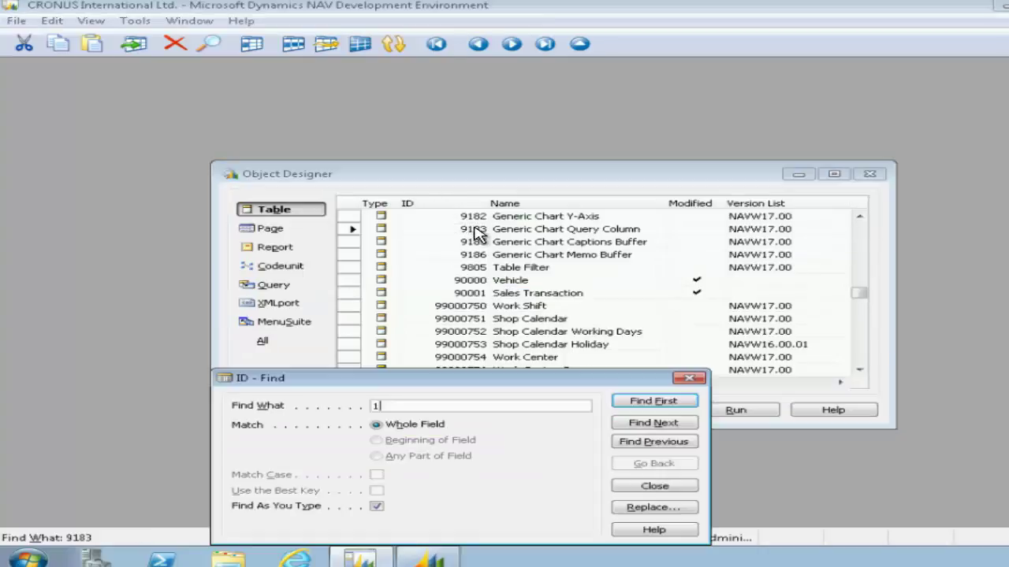
left_click(648, 487)
left_click(539, 236)
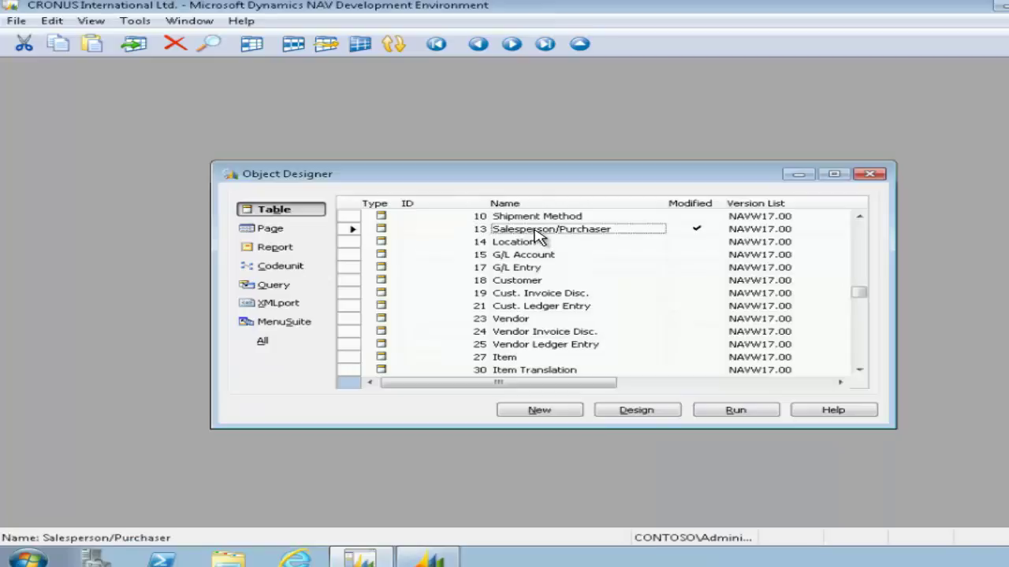
left_click(741, 411)
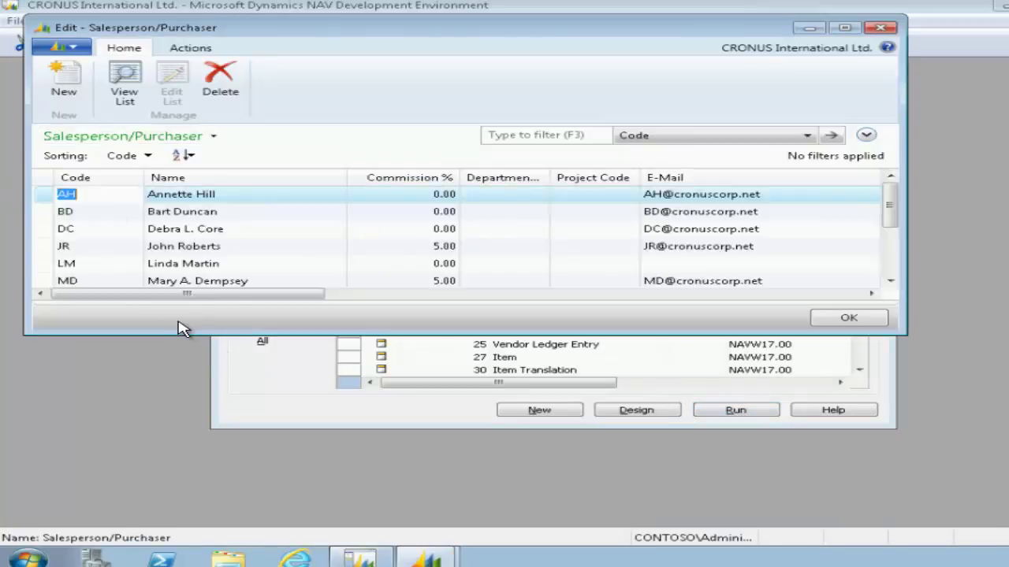
left_click_drag(178, 396, 213, 503)
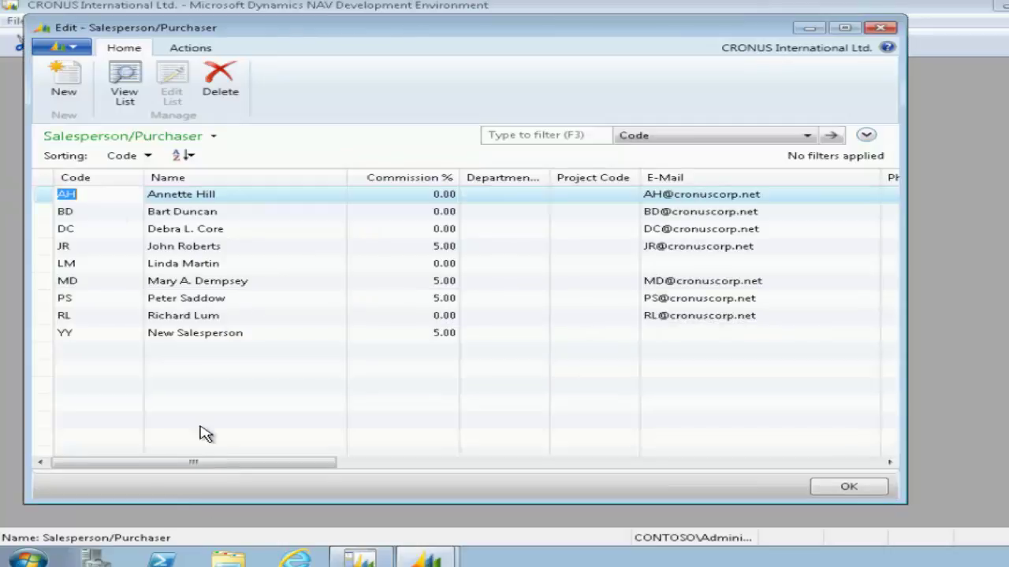
left_click_drag(925, 139, 1004, 140)
left_click_drag(339, 463, 989, 473)
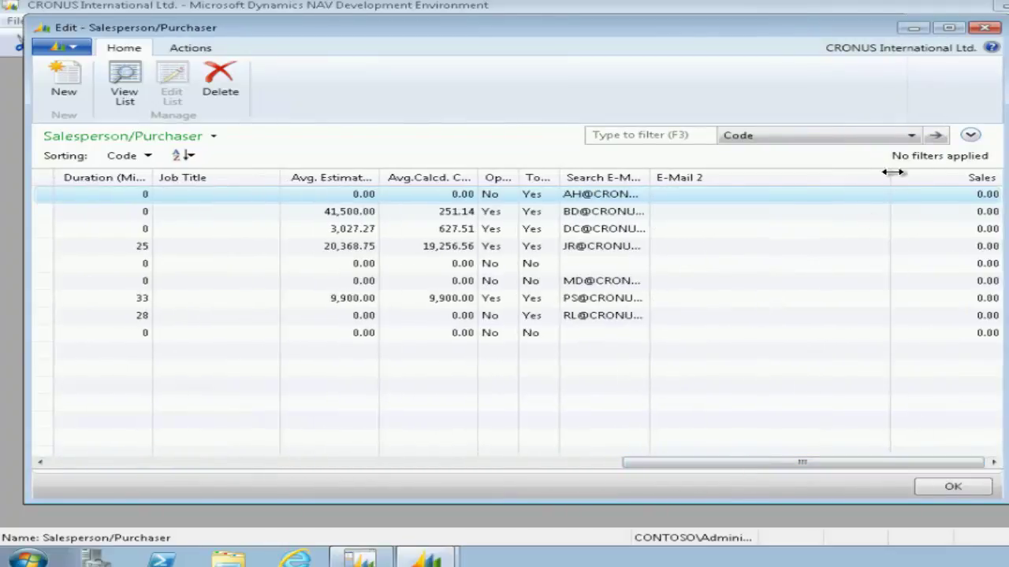
left_click_drag(881, 175, 729, 173)
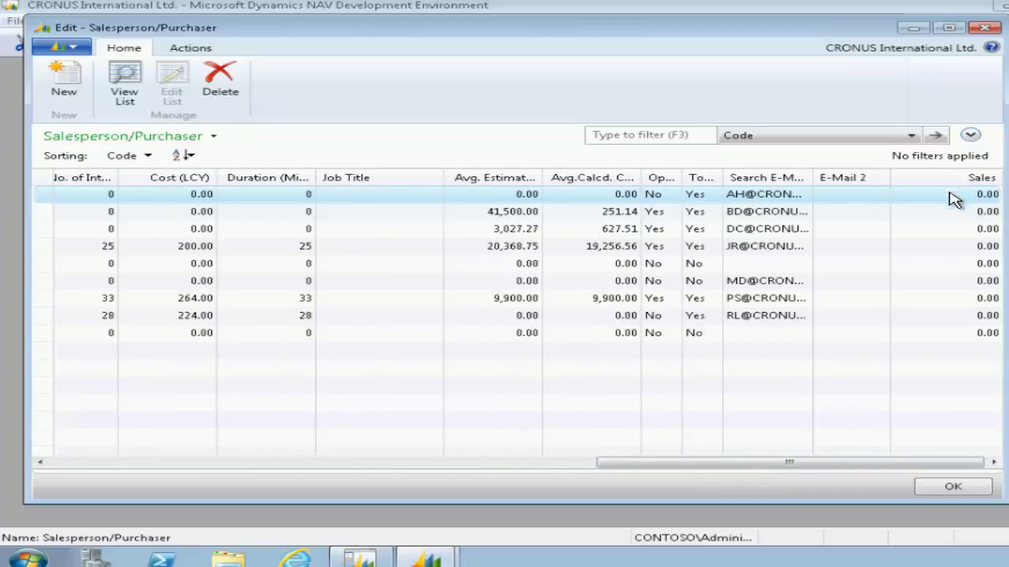
left_click(961, 229)
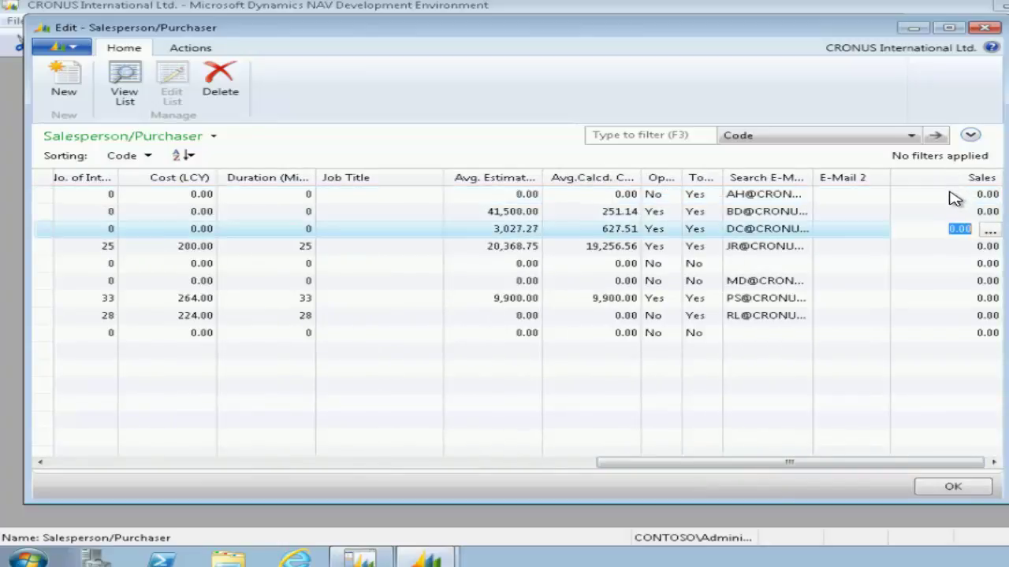
left_click(985, 27)
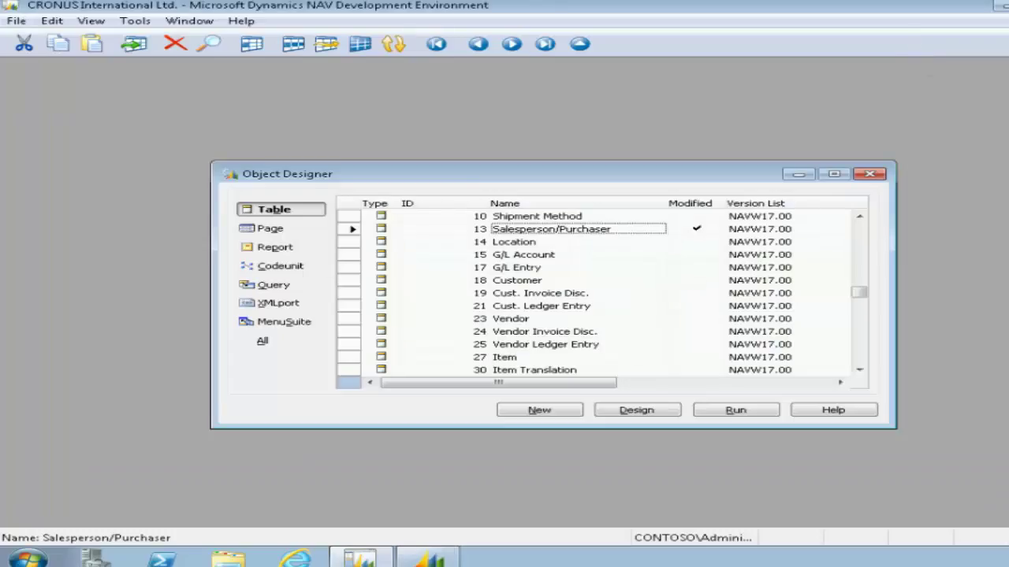
Find table 90001 Sales Transaction by ID and open it in the table designer.
left_click(536, 243)
left_click(473, 243)
key("ctrl+f")
type("90001")
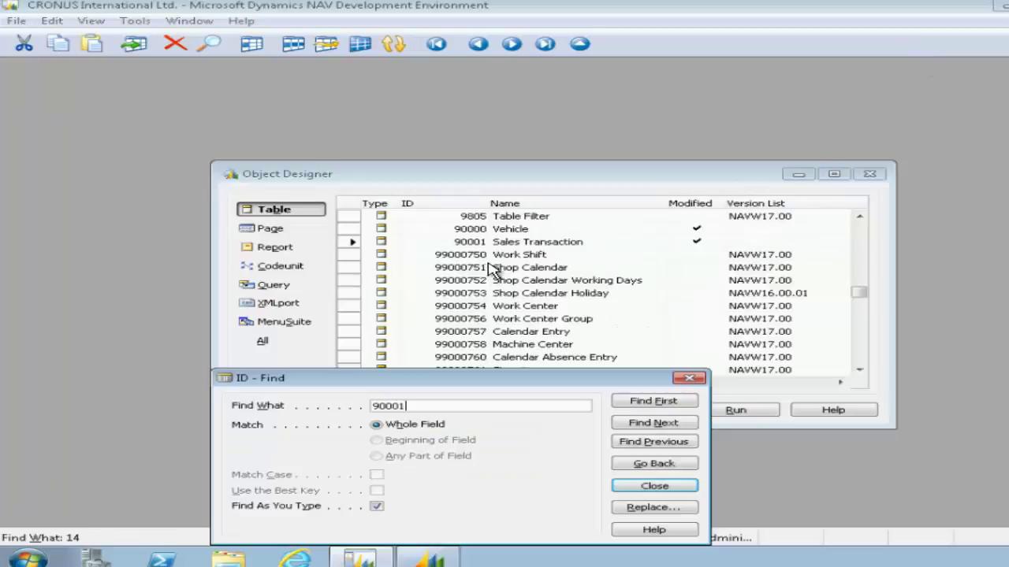
left_click(536, 244)
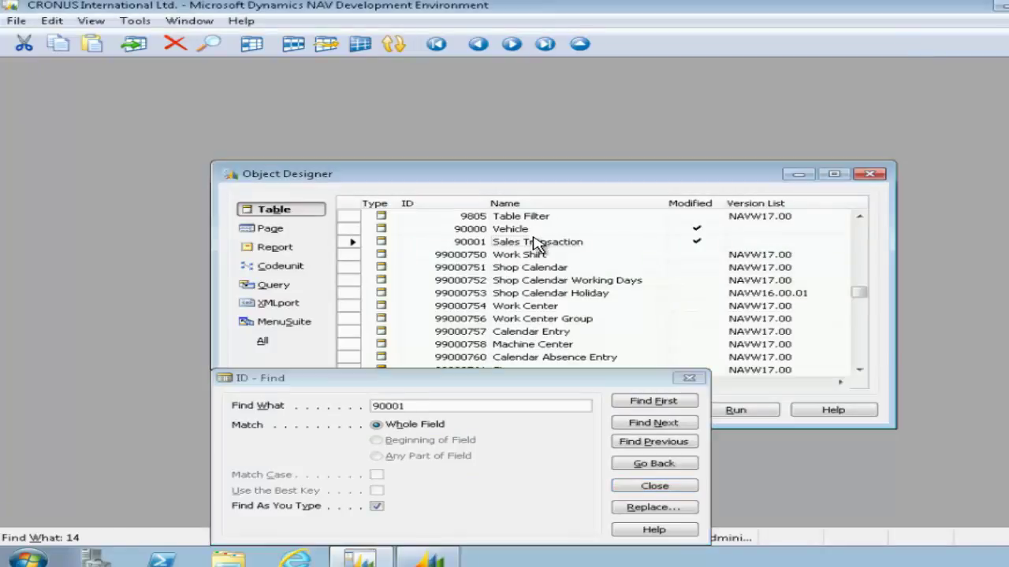
left_click(689, 379)
left_click(651, 411)
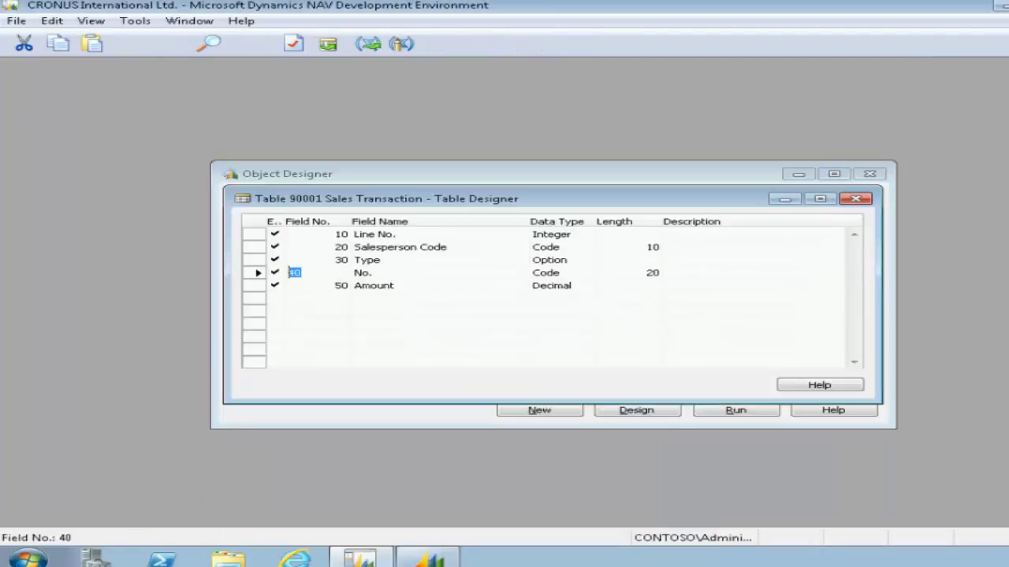
Change the key to Salesperson Code,Type summing Amount, save compiled, then search by object ID.
left_click(91, 20)
left_click(127, 256)
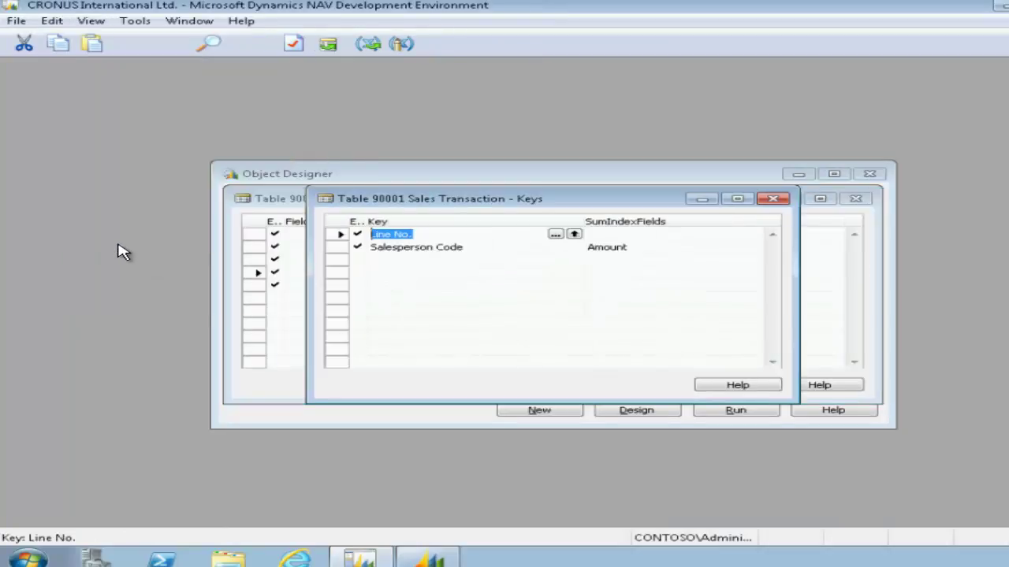
left_click(448, 249)
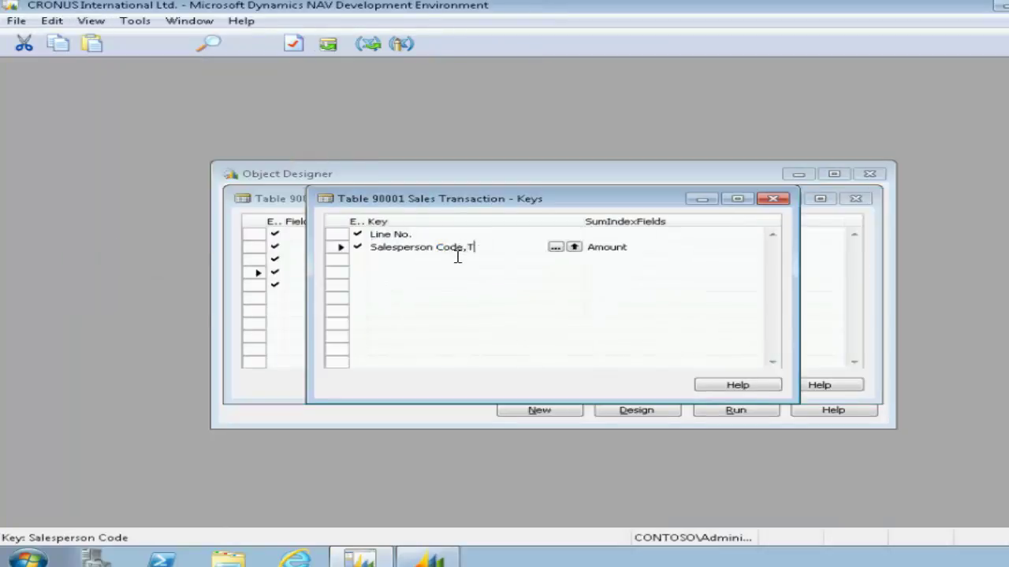
key("Tab")
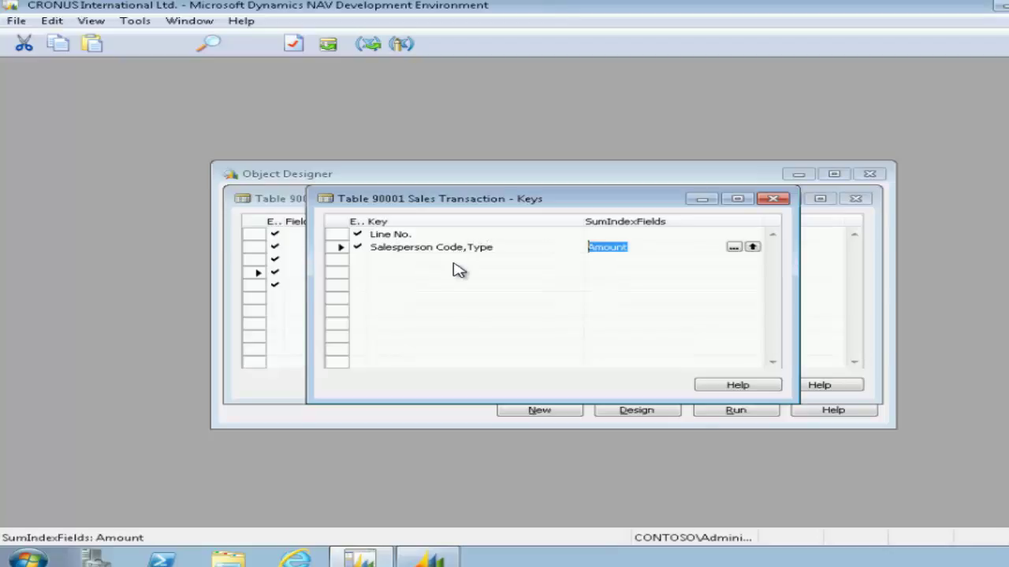
left_click(771, 200)
left_click(844, 197)
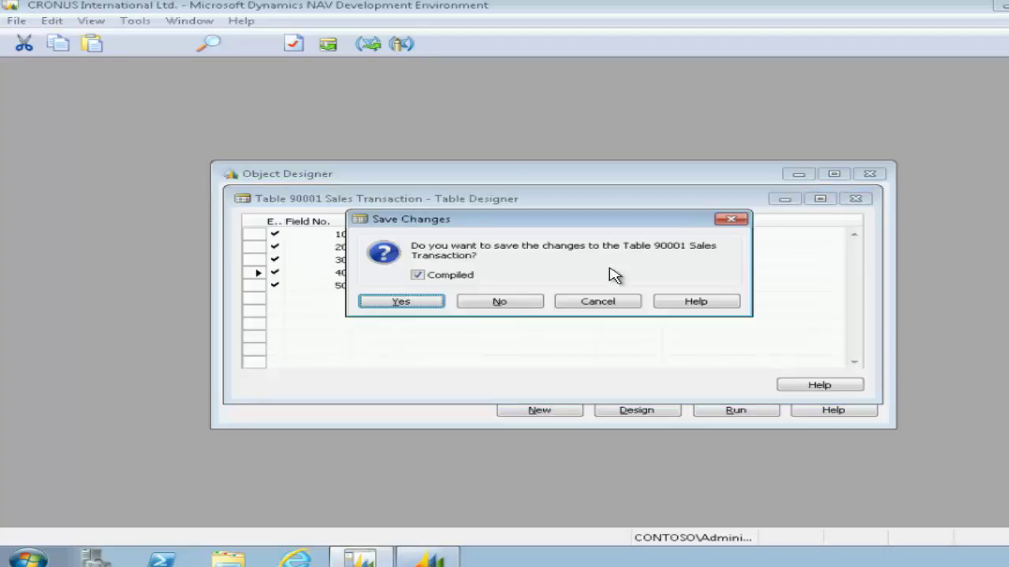
left_click(405, 304)
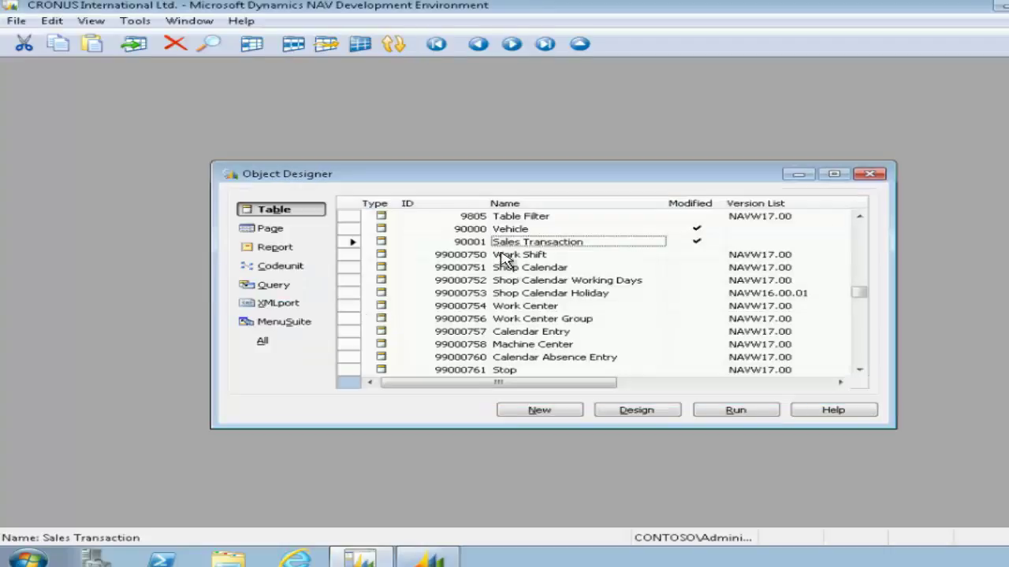
left_click(469, 230)
key("ctrl+f")
Locate table 13 Salesperson/Purchaser by ID and open it in the table designer.
type("13")
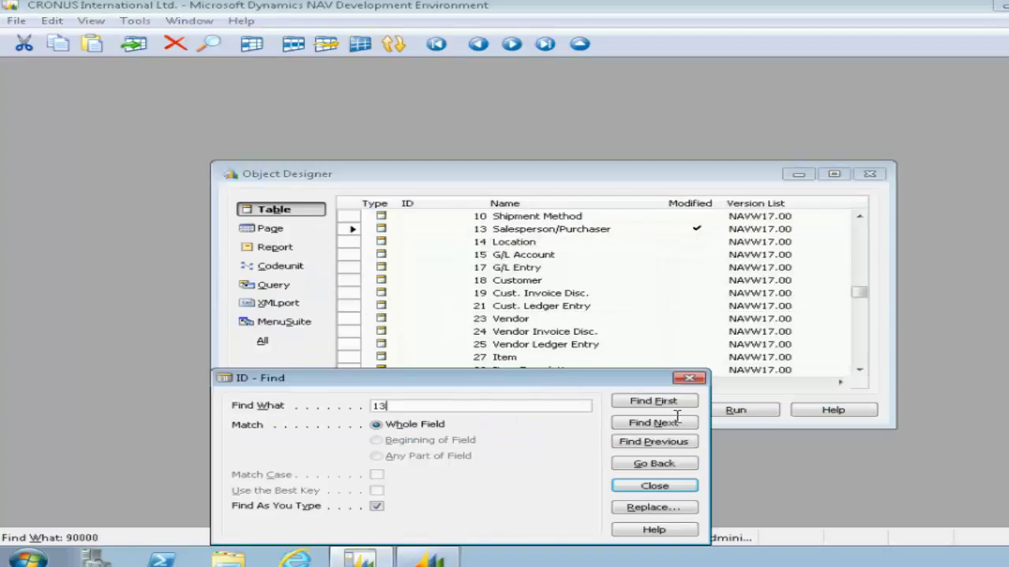
left_click(689, 377)
left_click(456, 227)
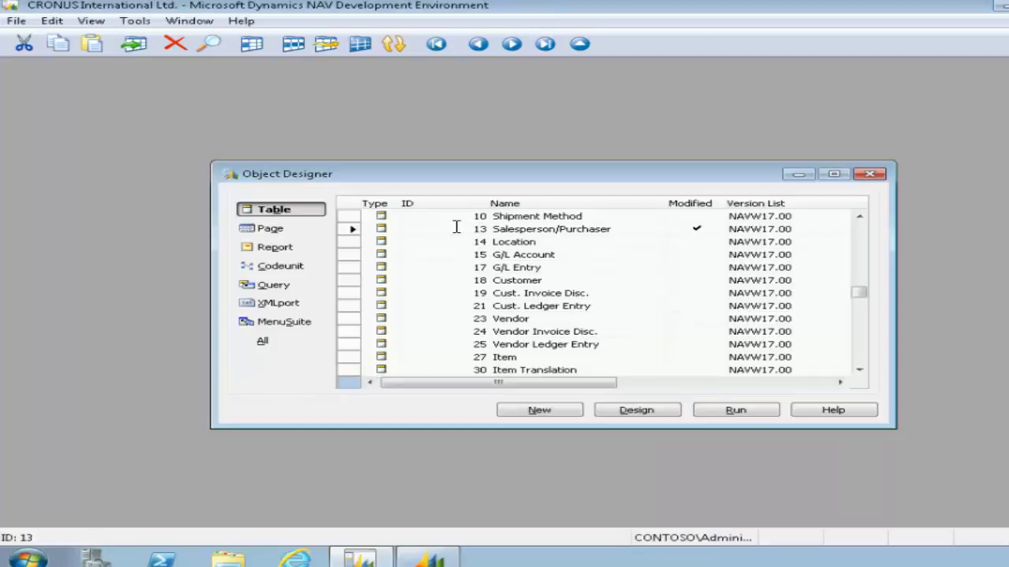
left_click(650, 411)
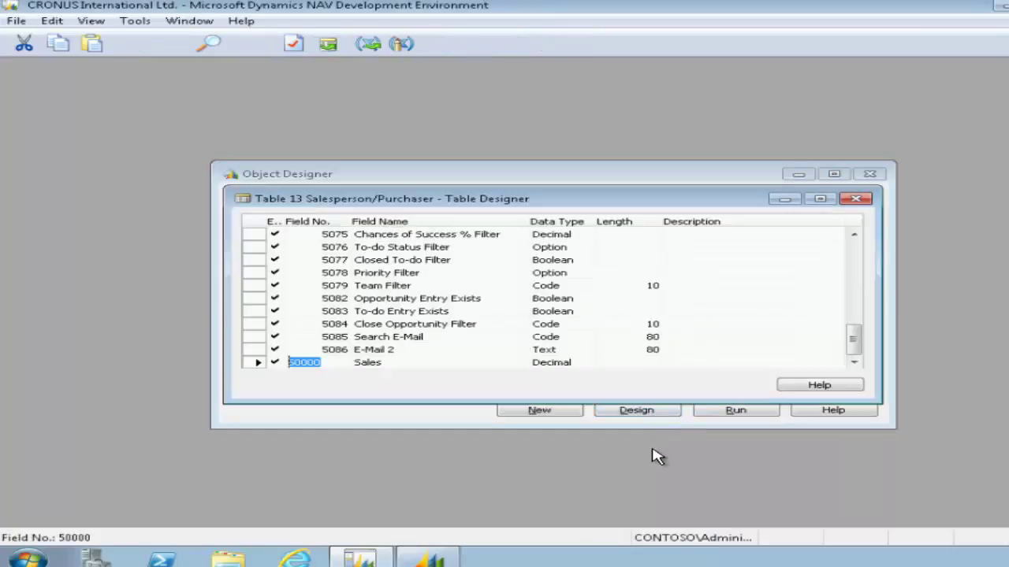
Add field 50001 named 'Type Filter' with data type Option after the Sales field.
left_click(855, 361)
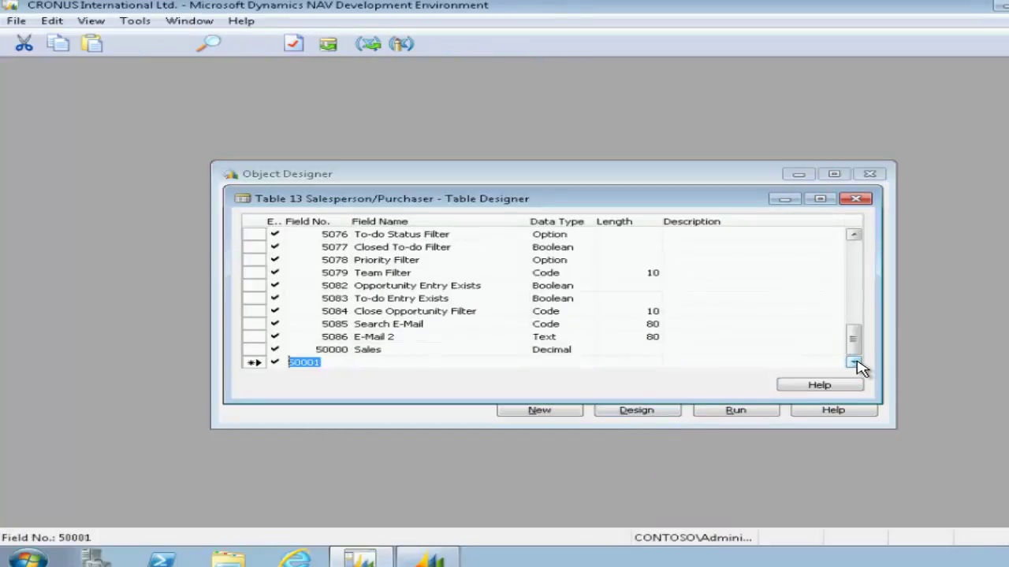
left_click(438, 358)
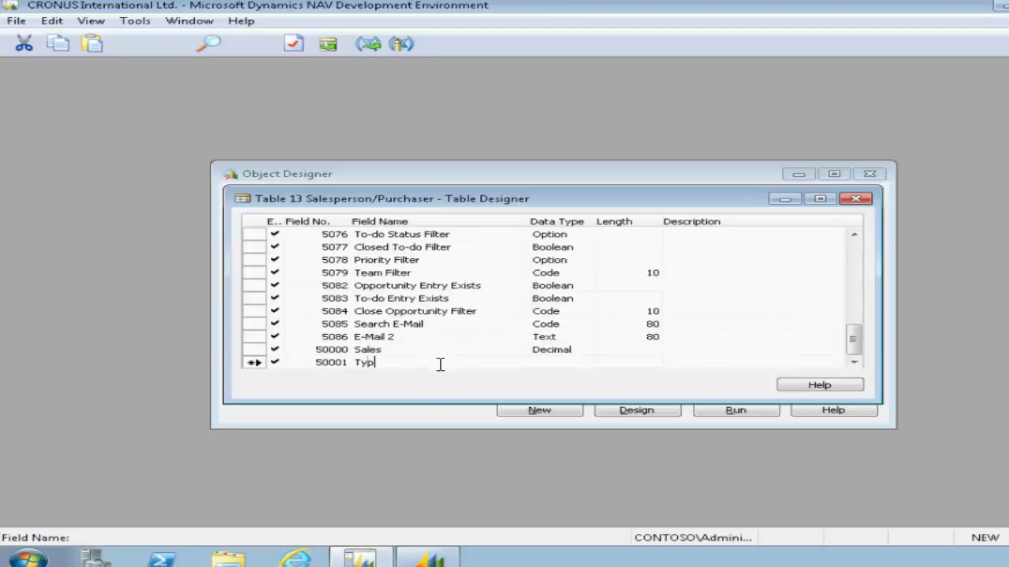
type("Type Filter")
key("Tab")
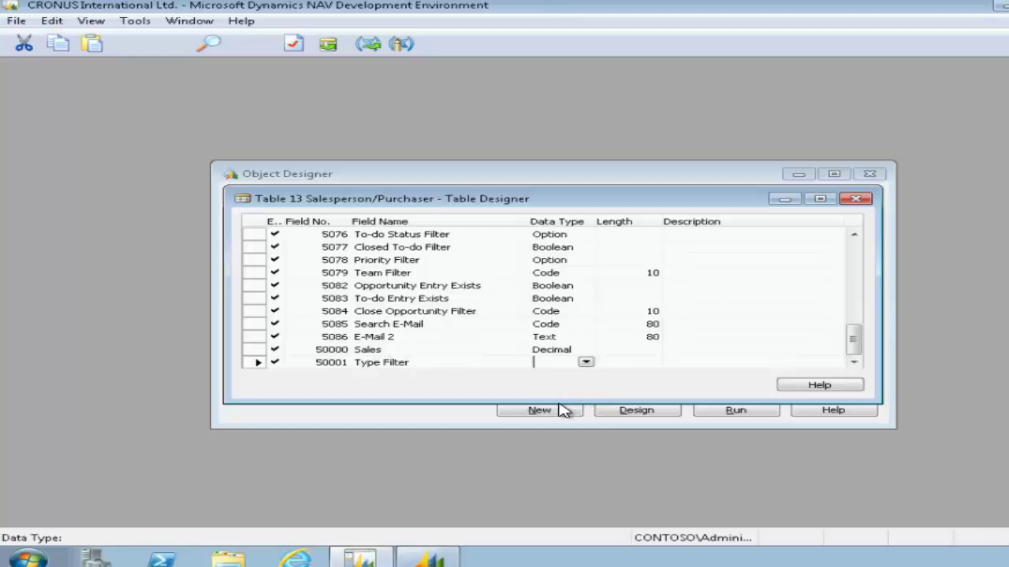
type("Option")
key("Tab")
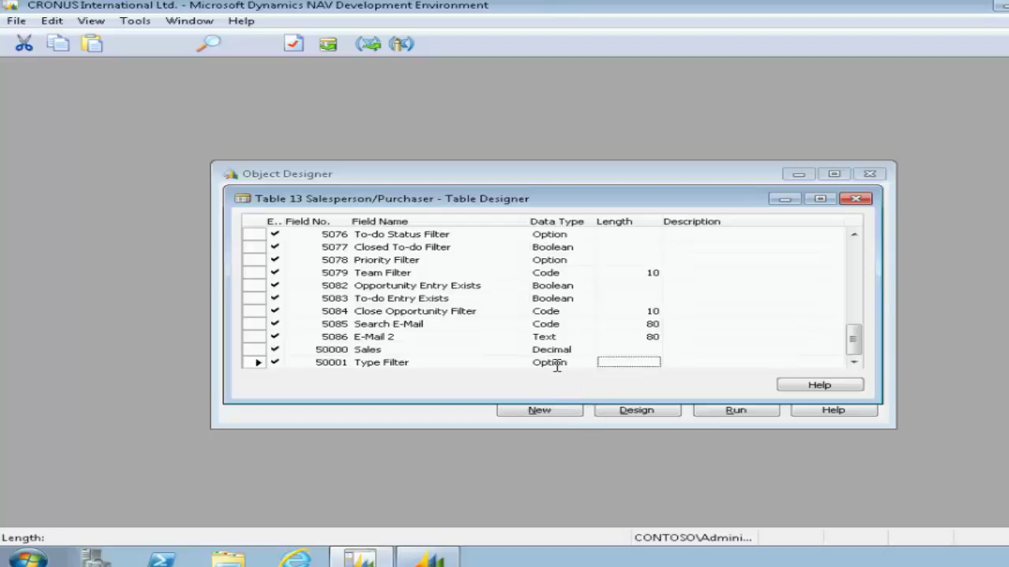
left_click(552, 361)
Set Type Filter's FieldClass to FlowFilter and OptionString to 'G/L Account,Item,Resource'.
left_click(90, 21)
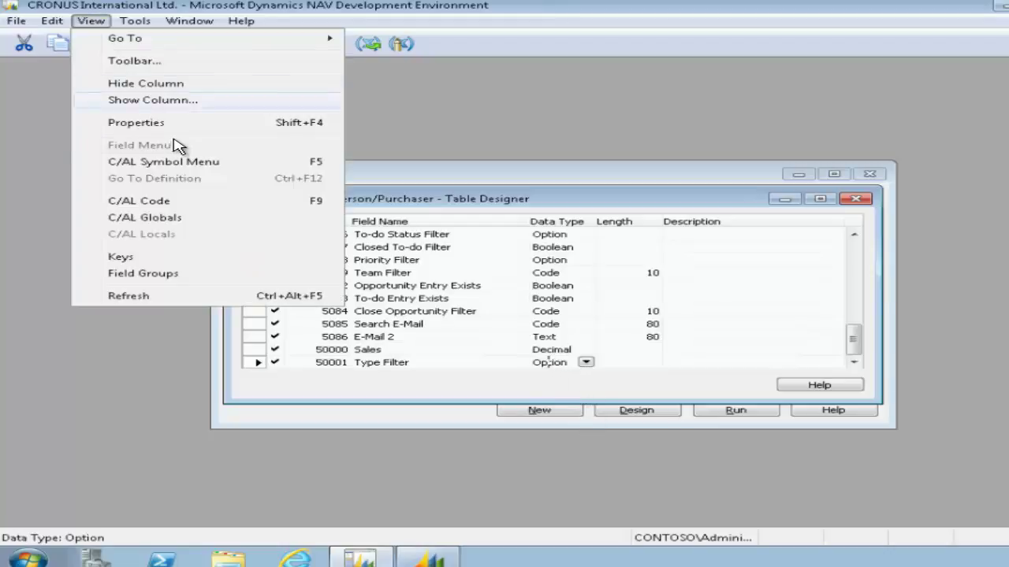
left_click(155, 128)
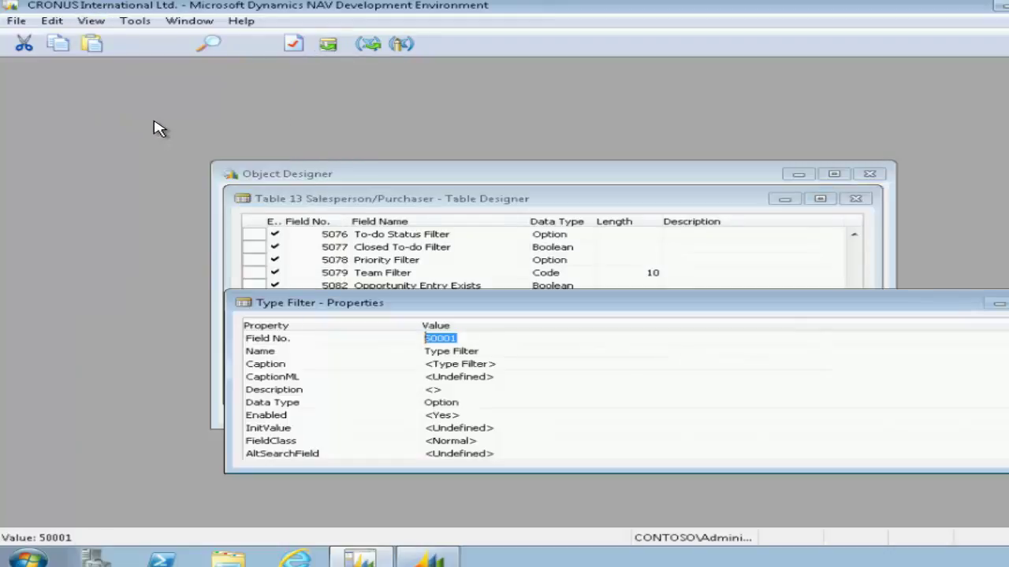
left_click(314, 402)
left_click(454, 441)
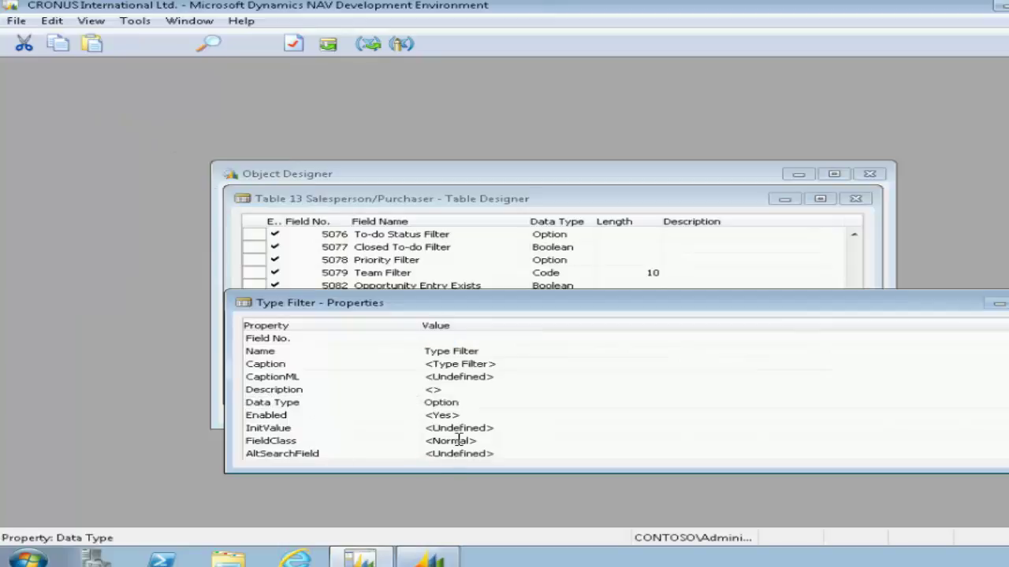
left_click(548, 441)
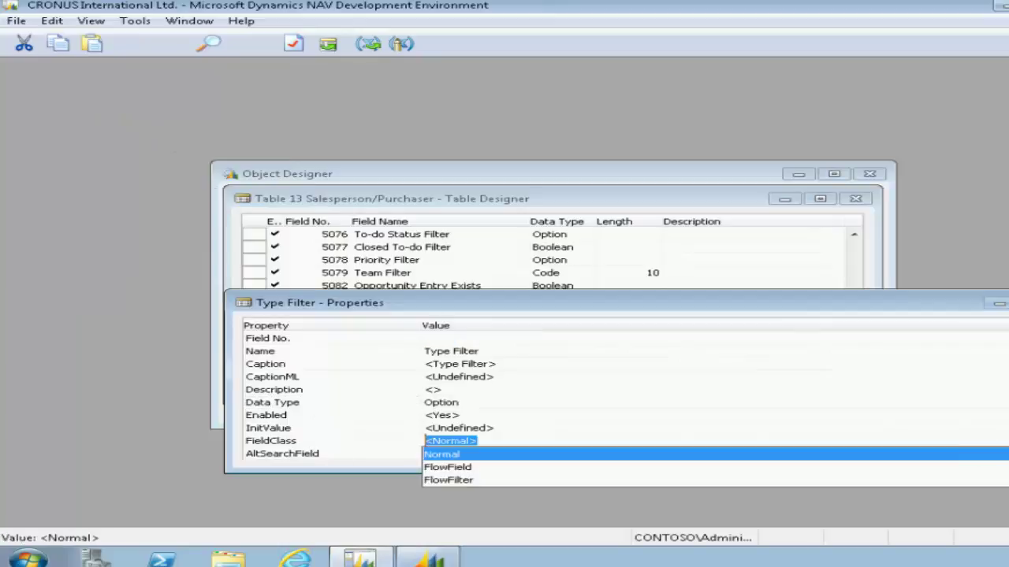
left_click(449, 490)
left_click(487, 453)
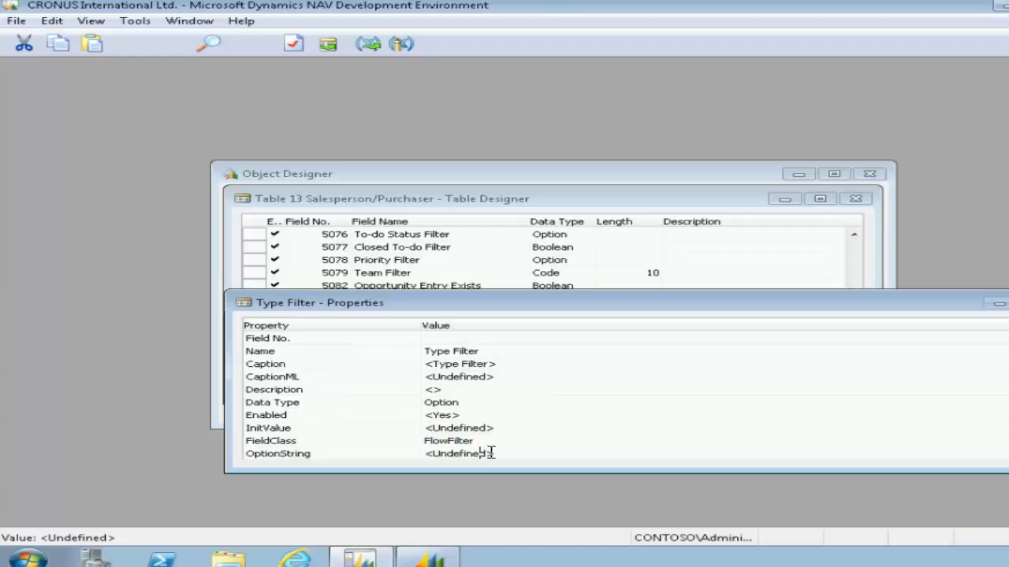
key("shift+Home")
key("BackSpace")
type("G/L Account,Item,Res")
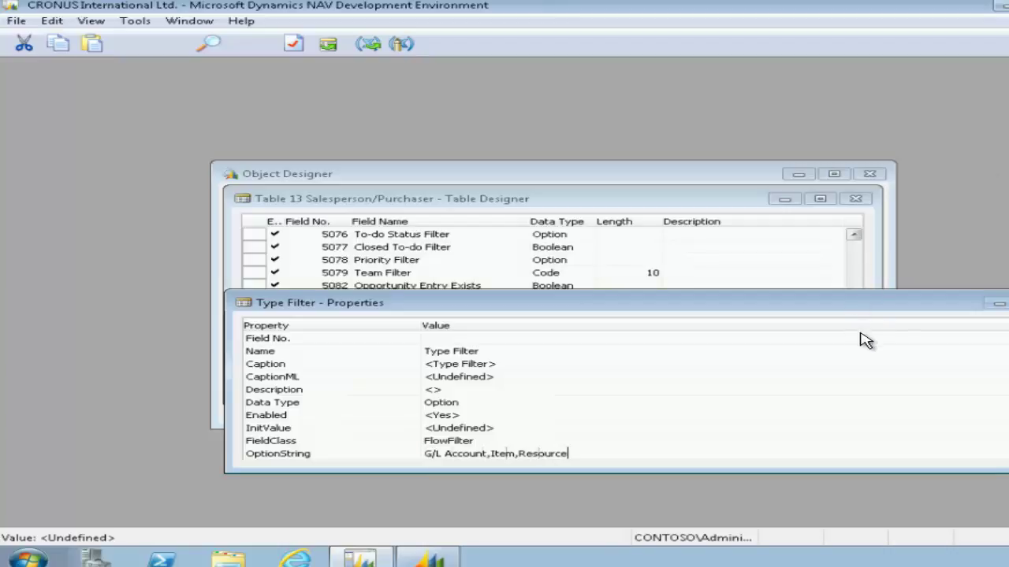
left_click(591, 405)
key("Escape")
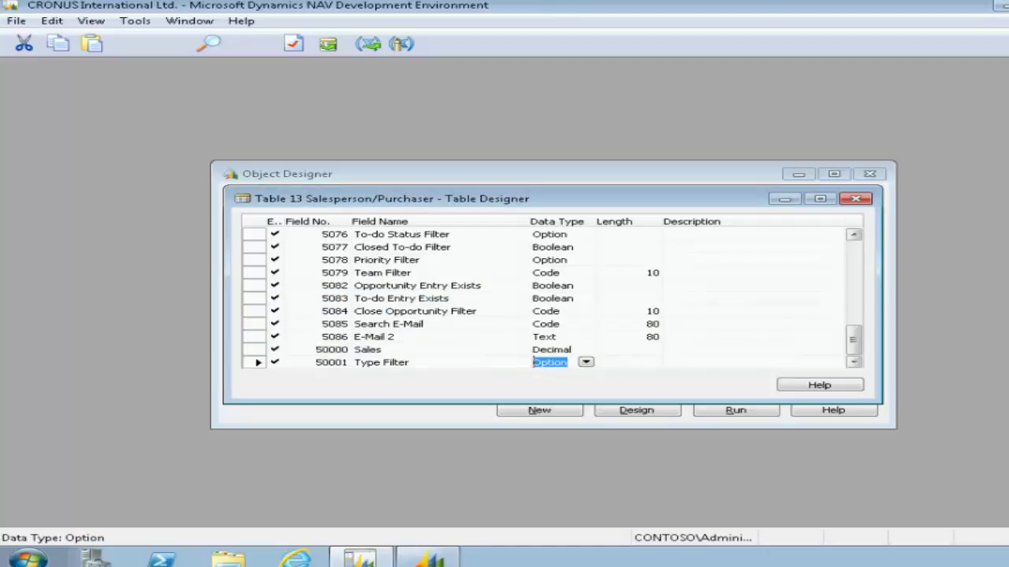
left_click(862, 202)
left_click(611, 301)
left_click(374, 354)
left_click(89, 20)
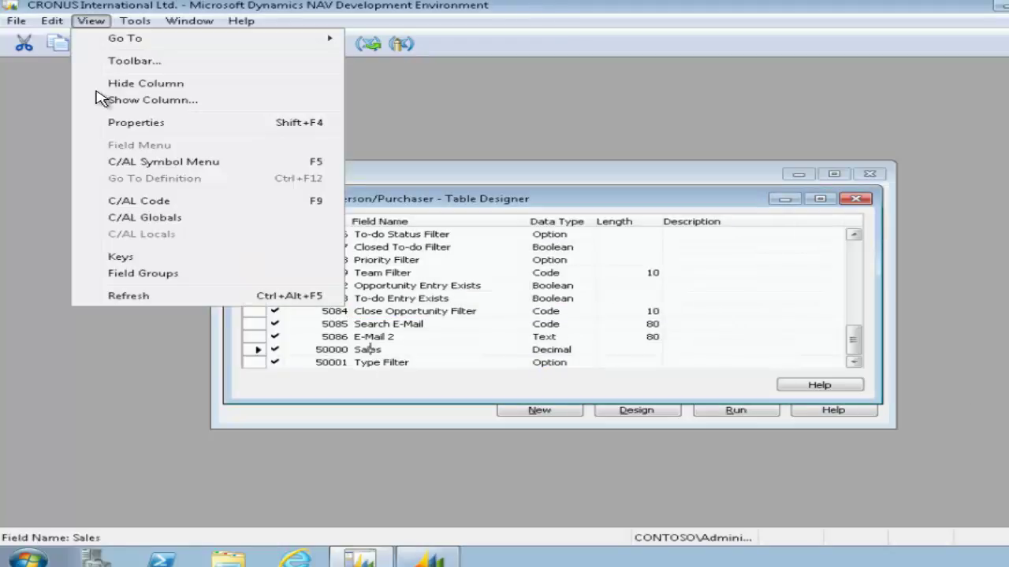
left_click(193, 124)
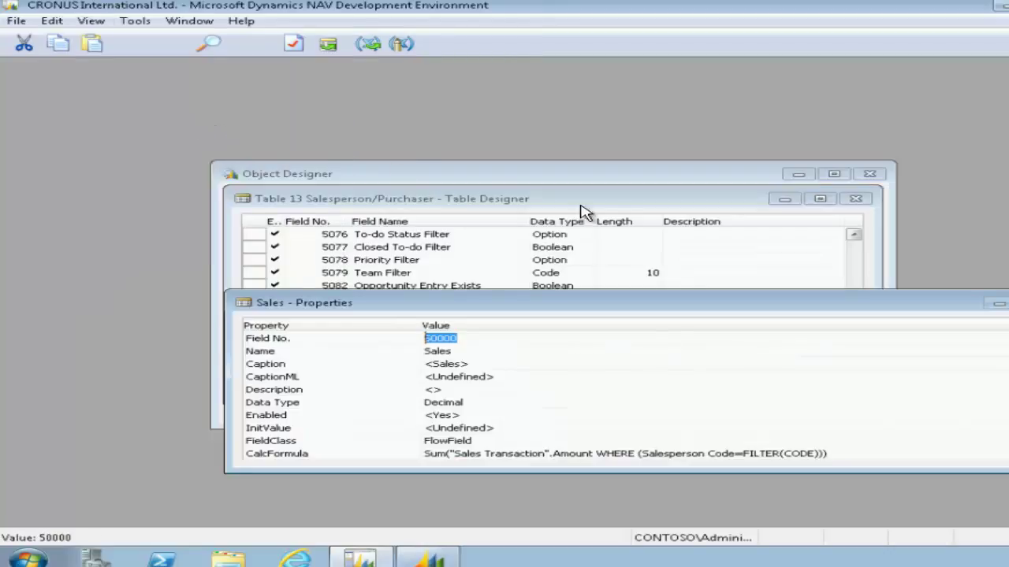
left_click(468, 454)
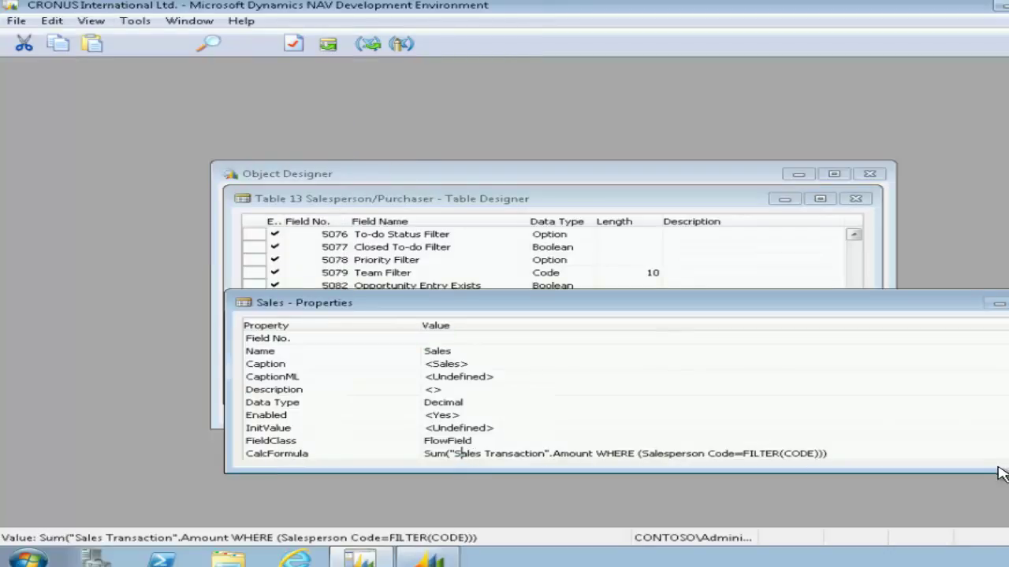
key("F6")
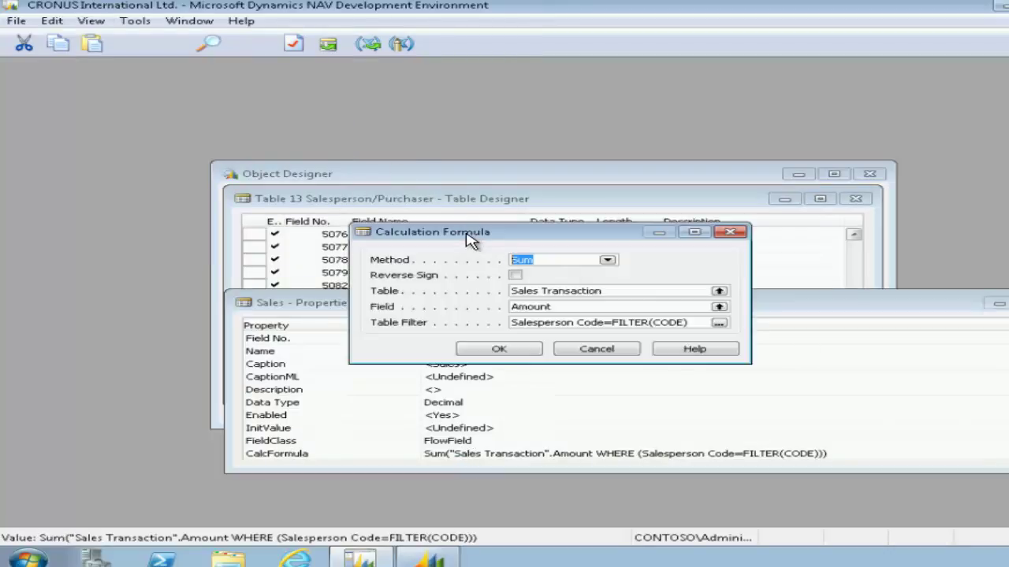
left_click(719, 324)
left_click(290, 248)
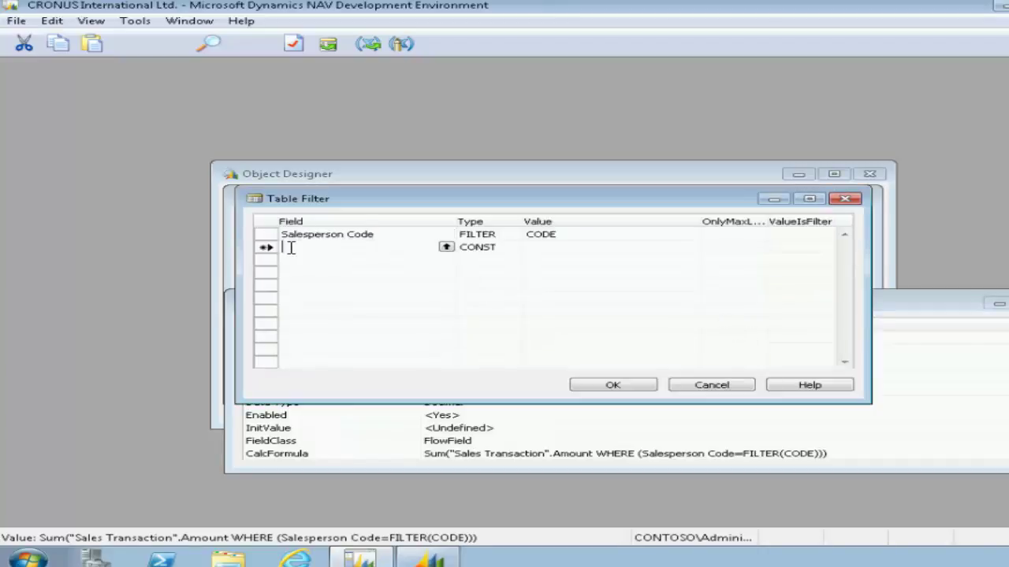
type("Type")
key("Tab")
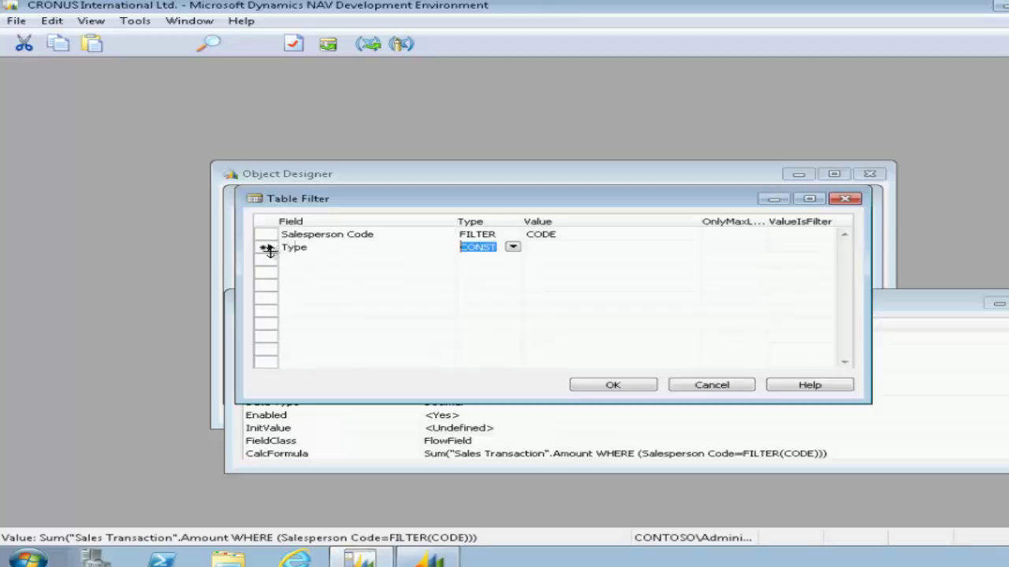
type("F")
key("Tab")
key("Tab")
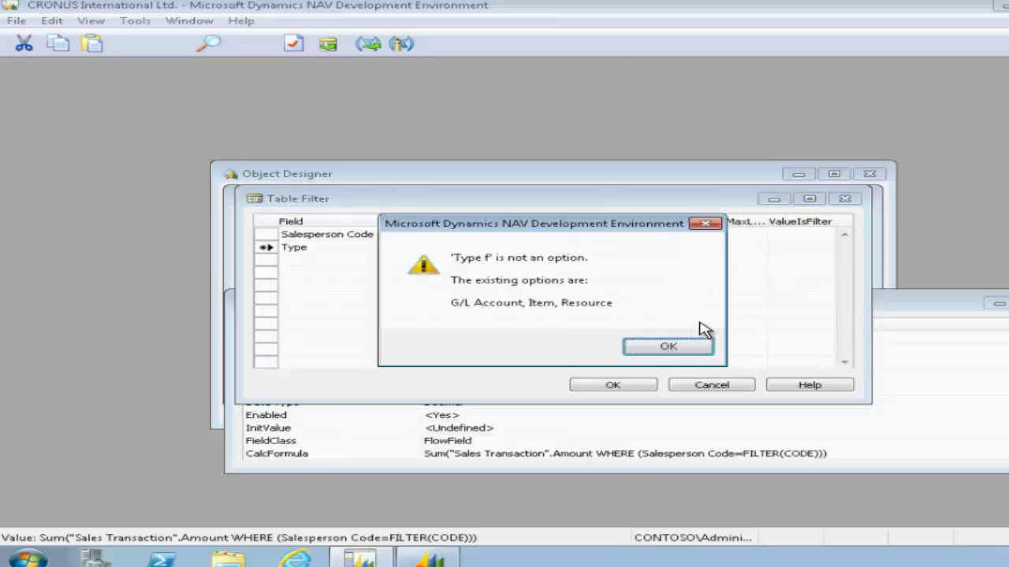
left_click(686, 347)
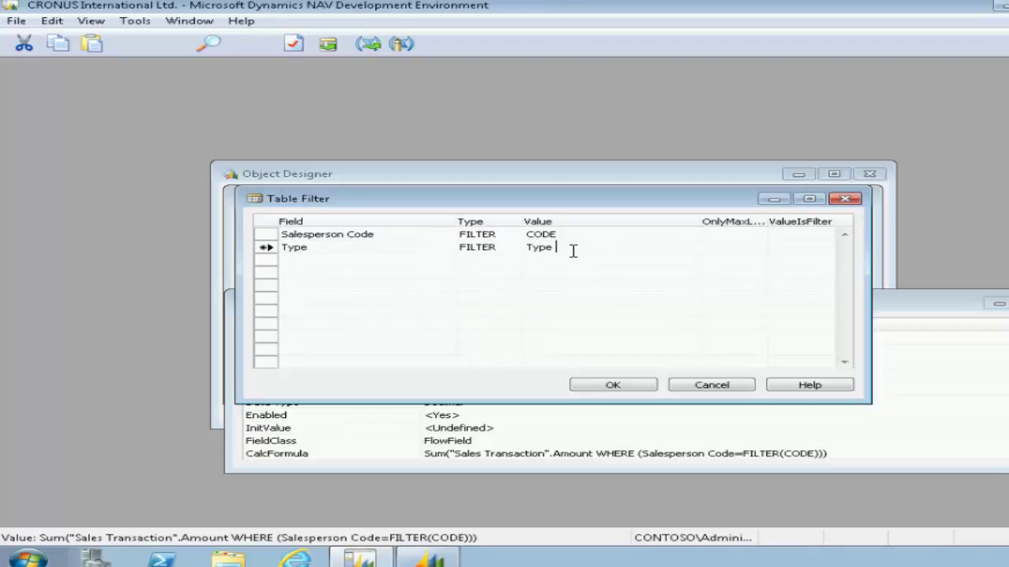
key("Tab")
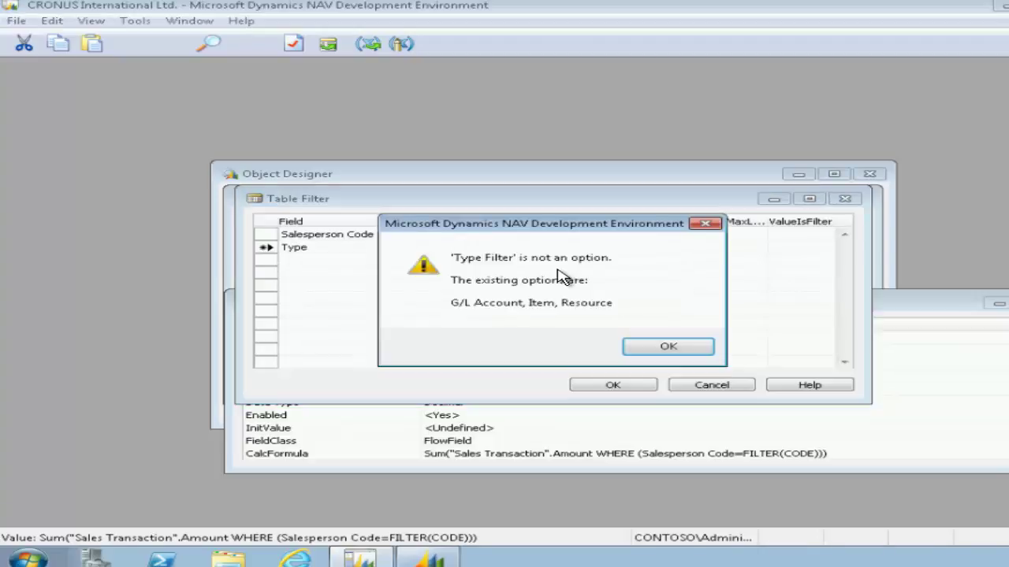
left_click(668, 349)
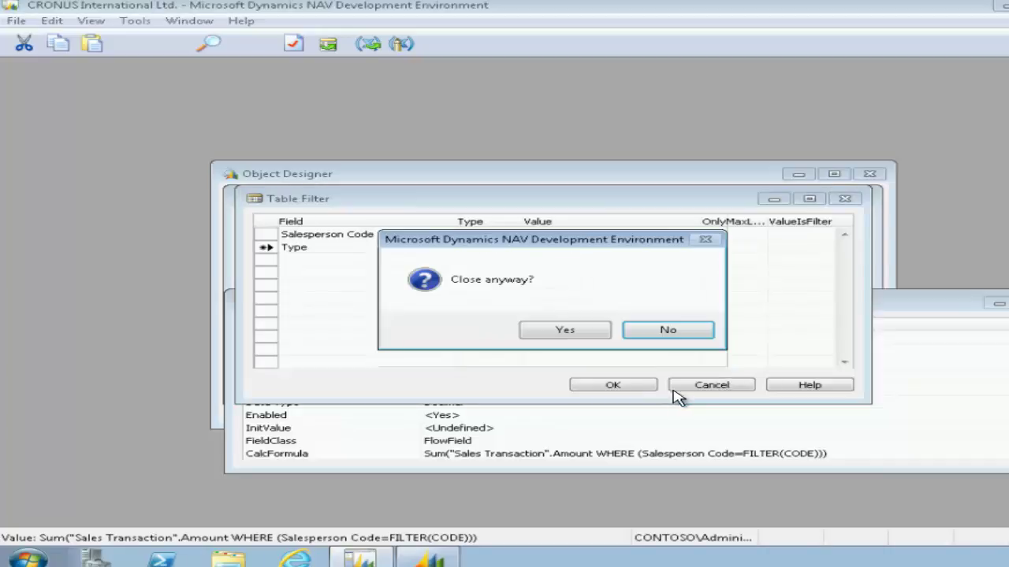
left_click(575, 335)
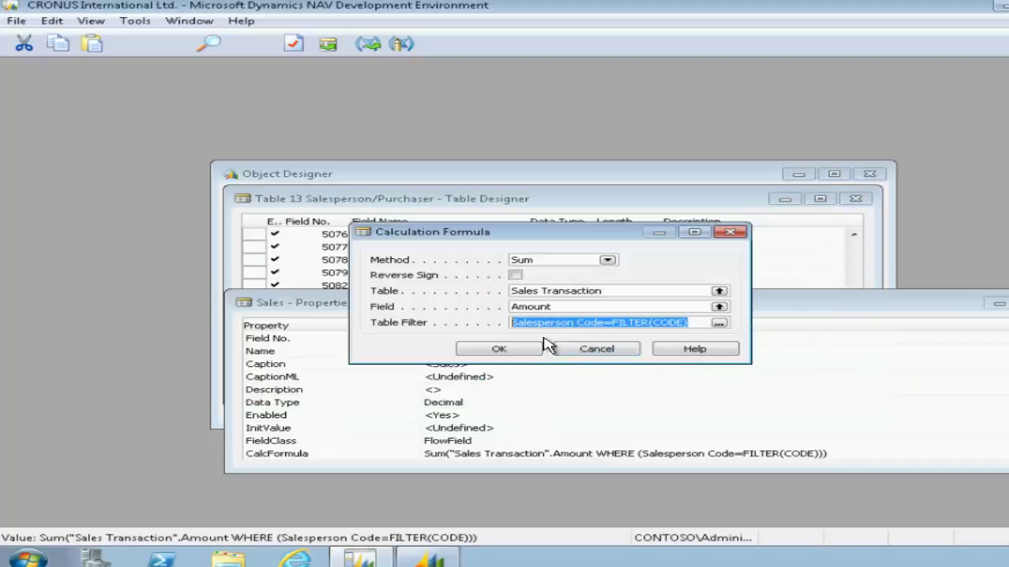
left_click(584, 349)
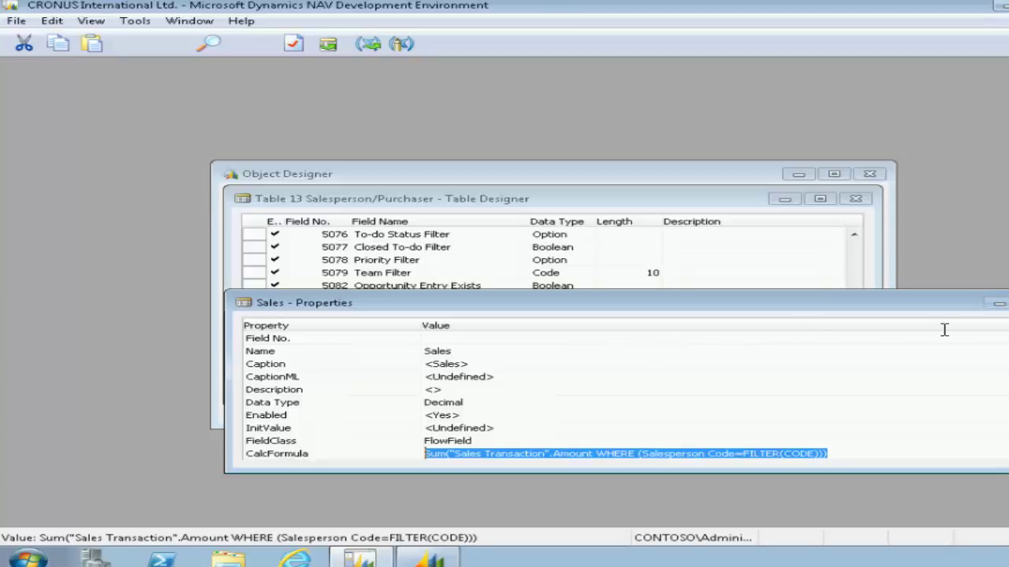
key("Escape")
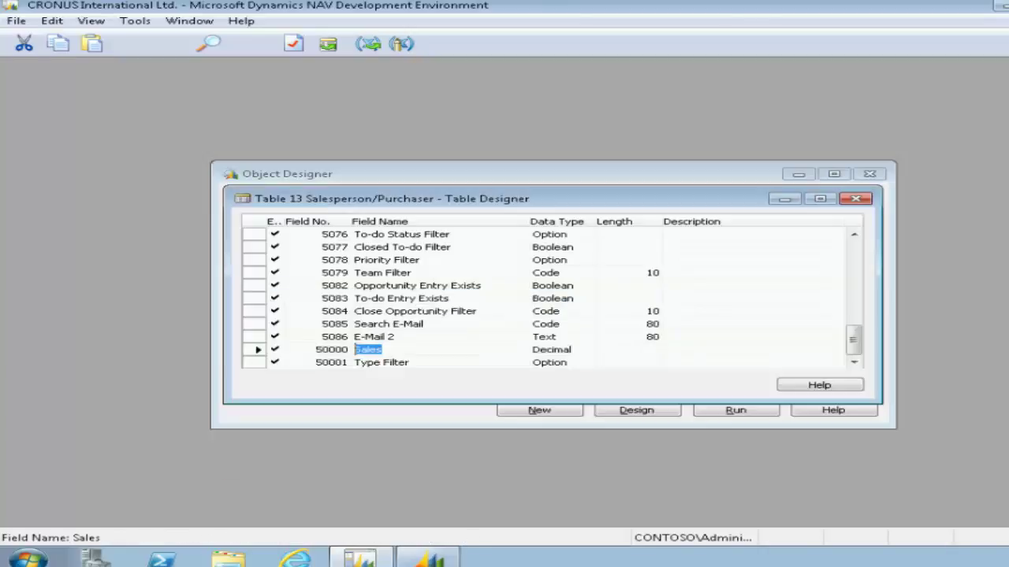
left_click(384, 365)
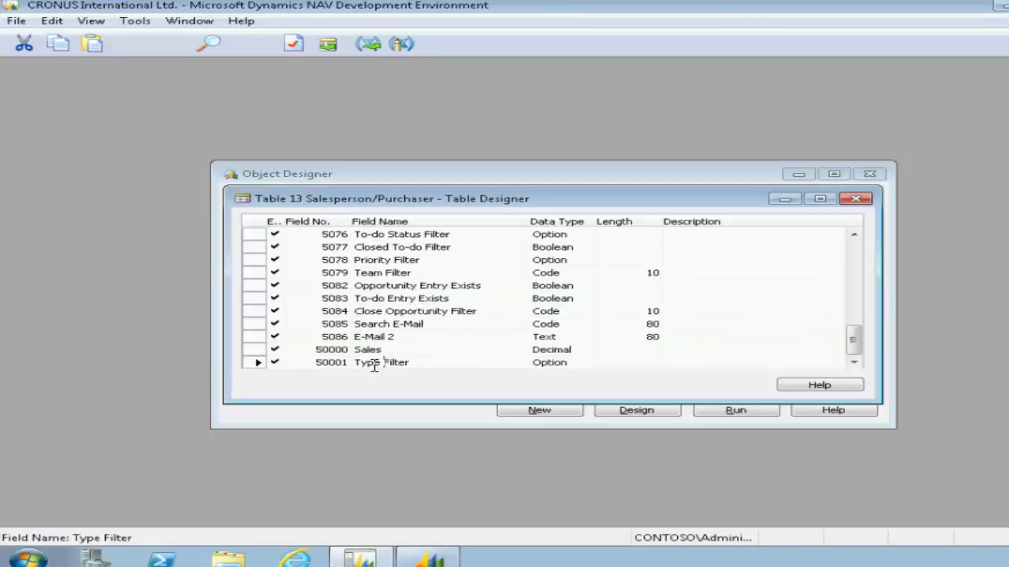
left_click(364, 350)
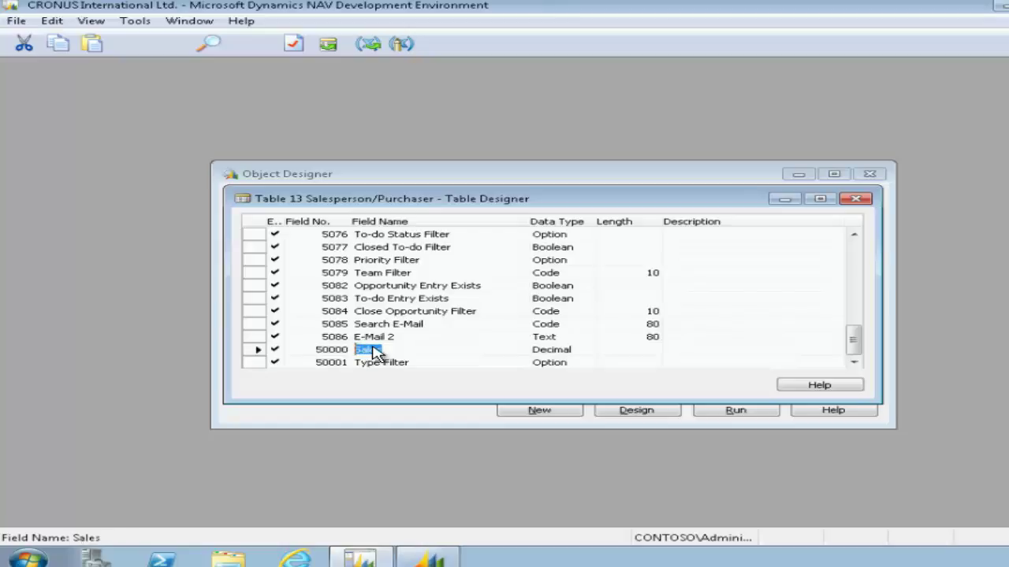
right_click(374, 352)
Open the table filter of the Sales field's CalcFormula.
left_click(109, 30)
left_click(104, 24)
left_click(150, 126)
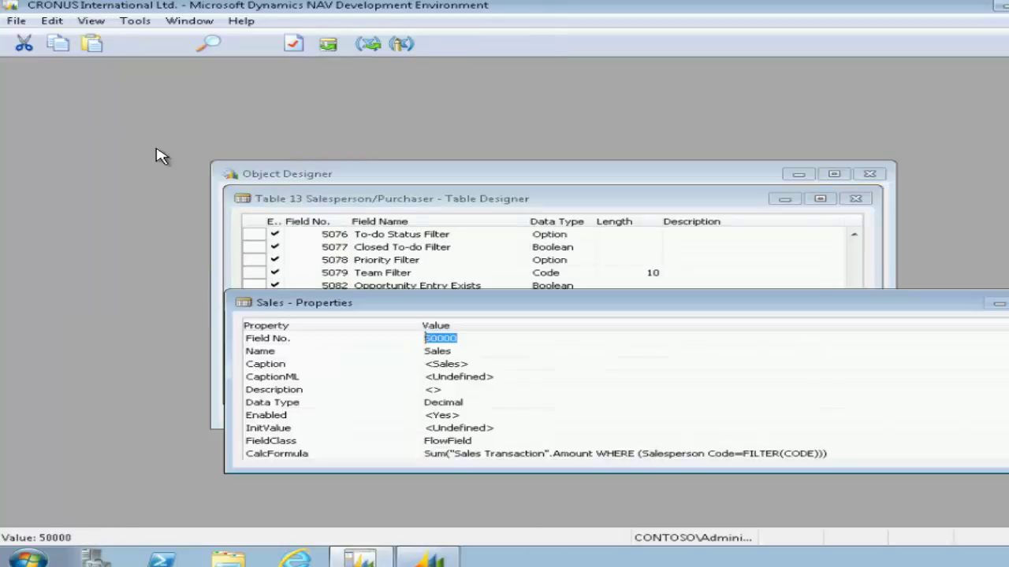
key("Down")
key("Down")
key("Down")
key("Down")
key("Down")
key("Down")
key("Down")
key("Down")
key("Down")
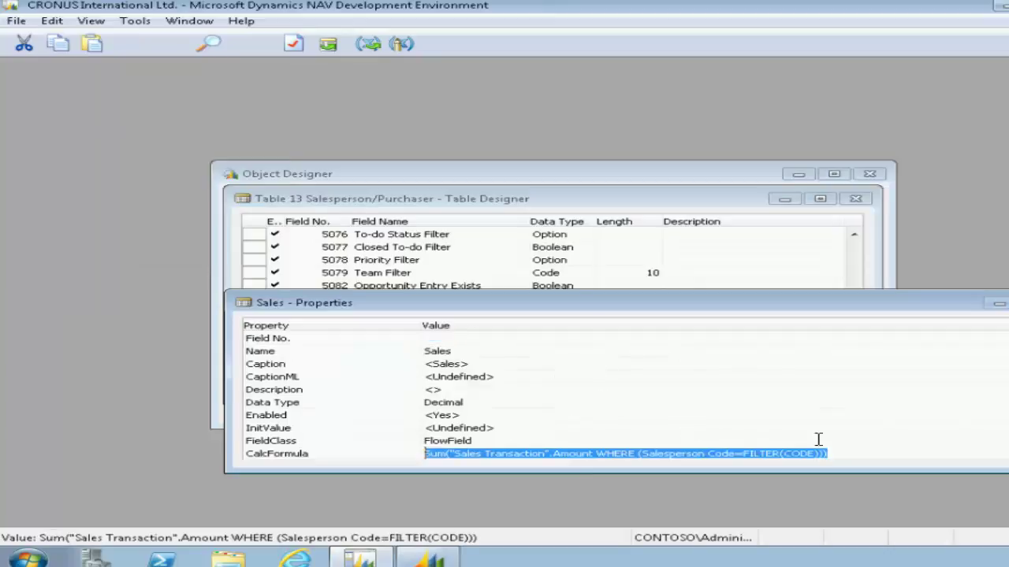
key("shift+F2")
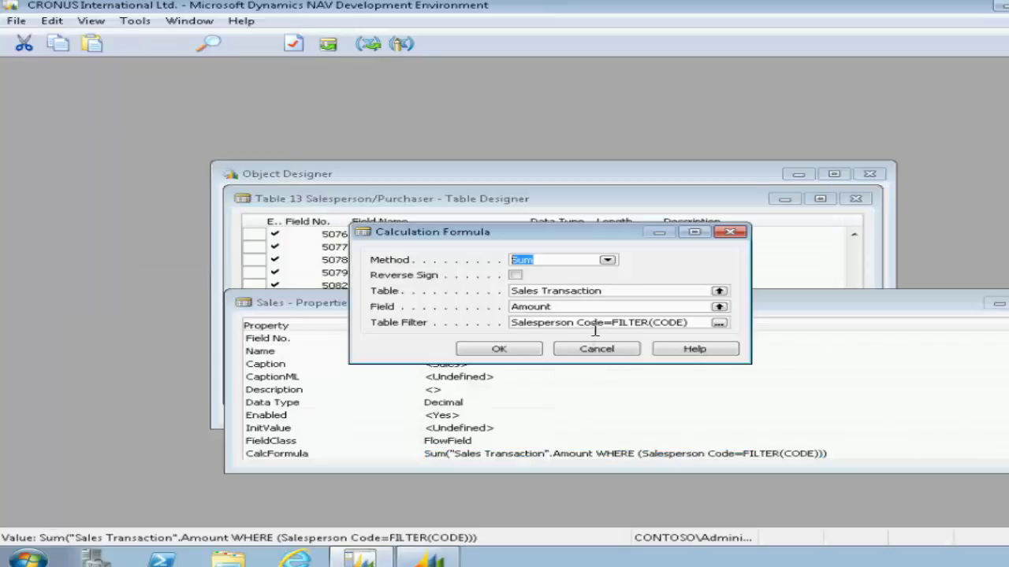
left_click(719, 324)
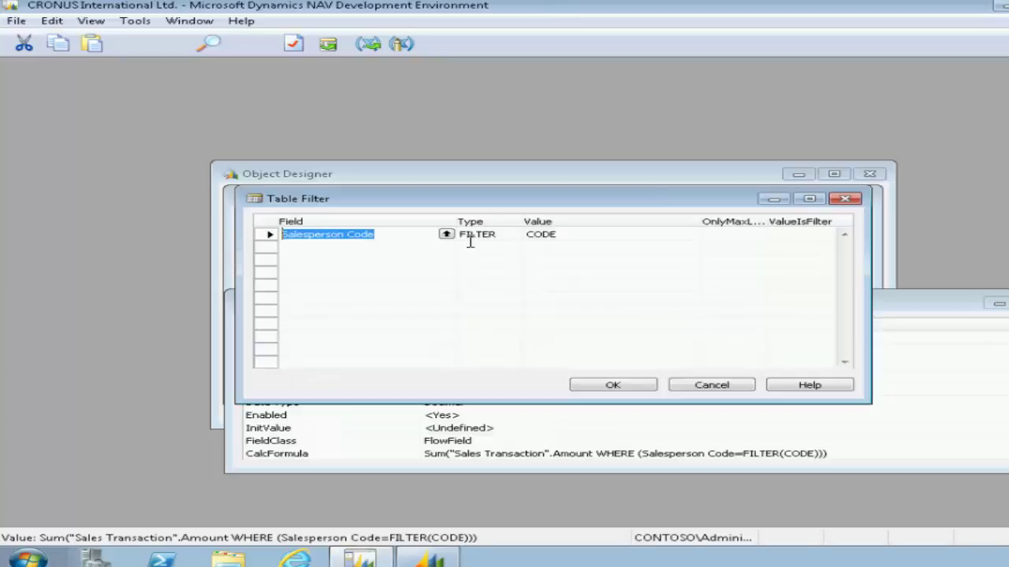
Add a filter row Type = FIELD(Type Filter).
left_click(313, 248)
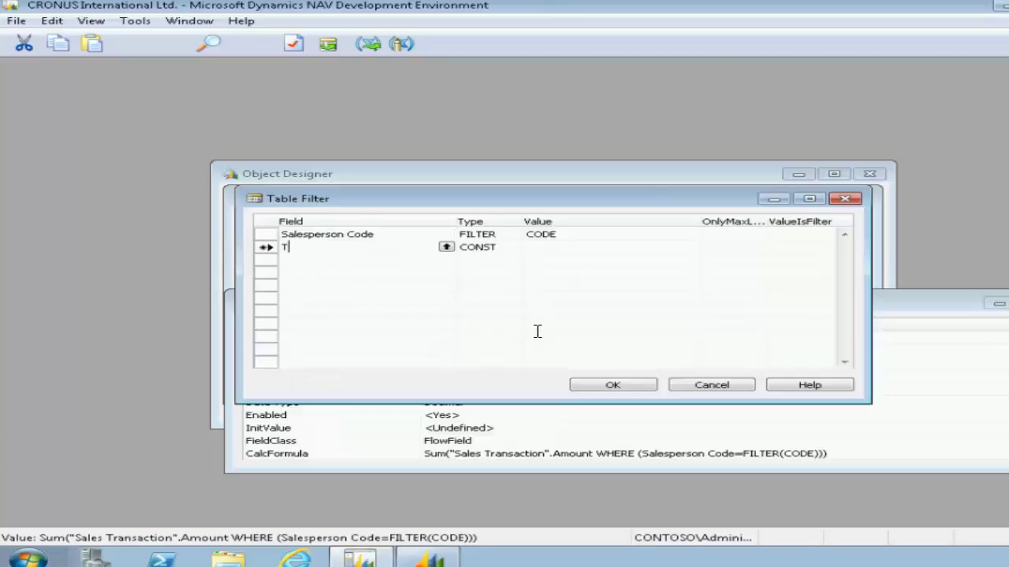
key("Tab")
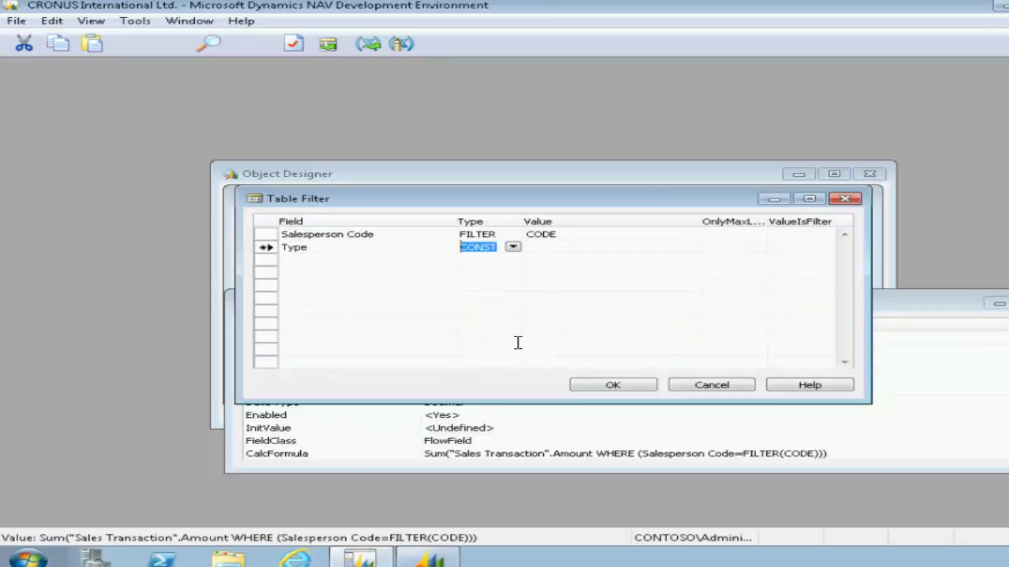
type("Field")
key("Tab")
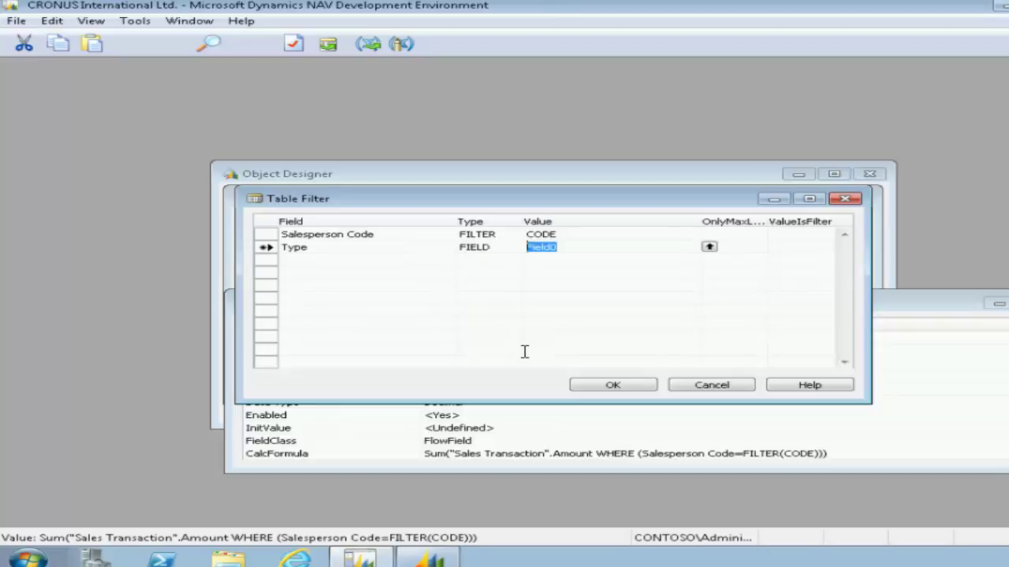
type("Type Filter")
key("Tab")
Change the Salesperson Code filter to FIELD(Code) and confirm the calculation formula.
left_click(477, 231)
left_click(514, 234)
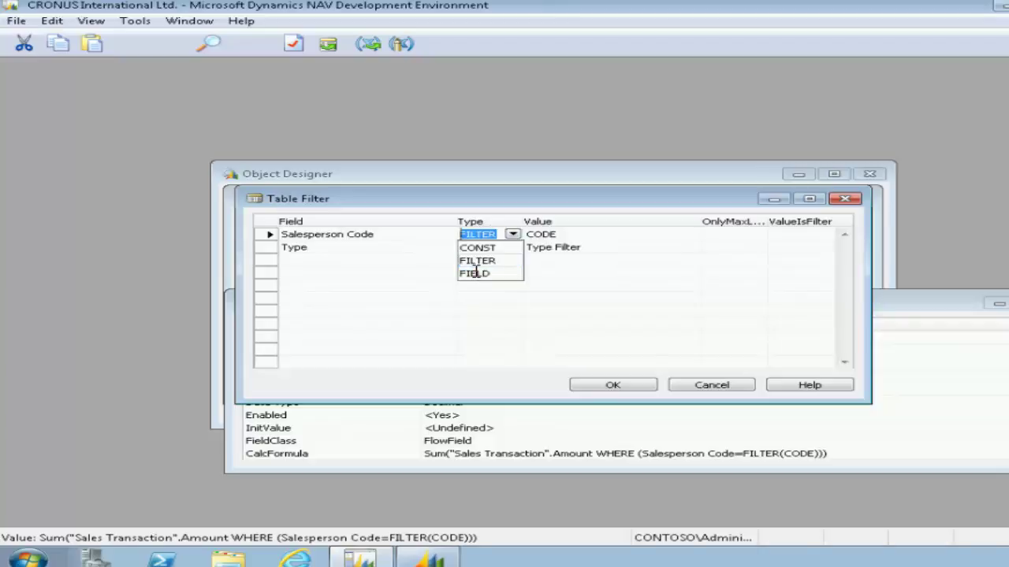
left_click(476, 272)
left_click(579, 236)
left_click(400, 233)
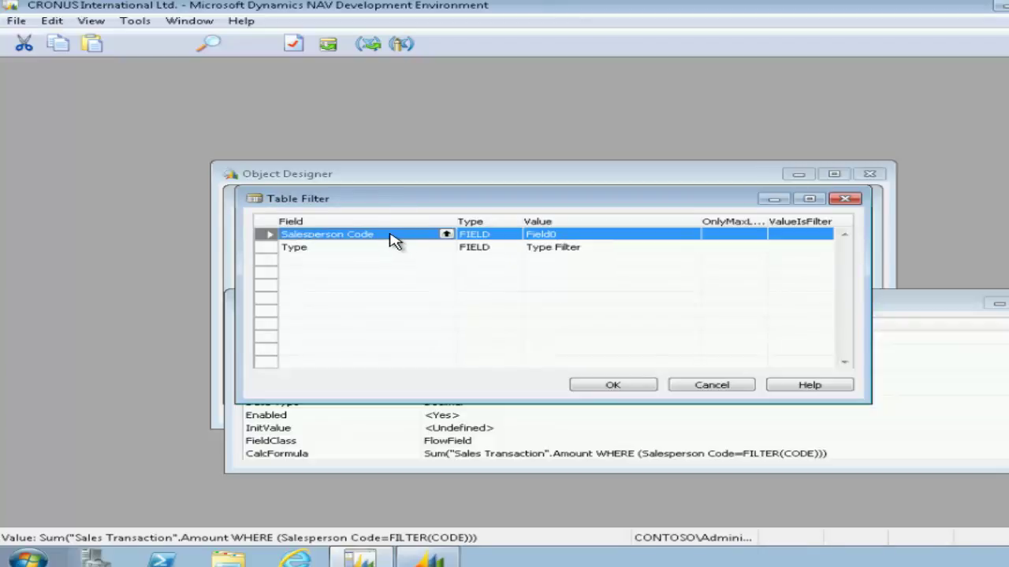
left_click(642, 234)
left_click(618, 238)
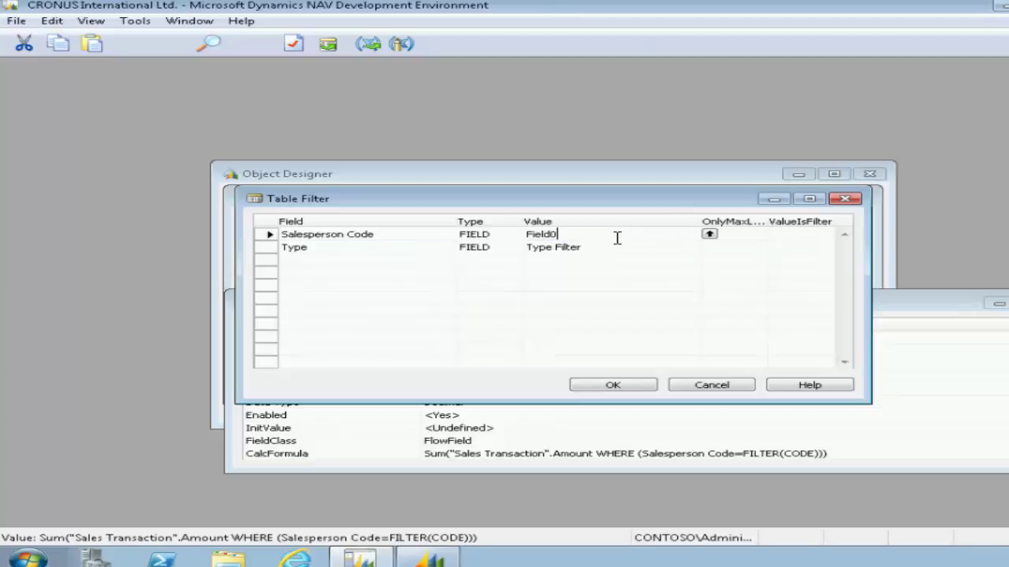
key("shift+Home")
type("Code")
left_click(611, 386)
left_click(491, 347)
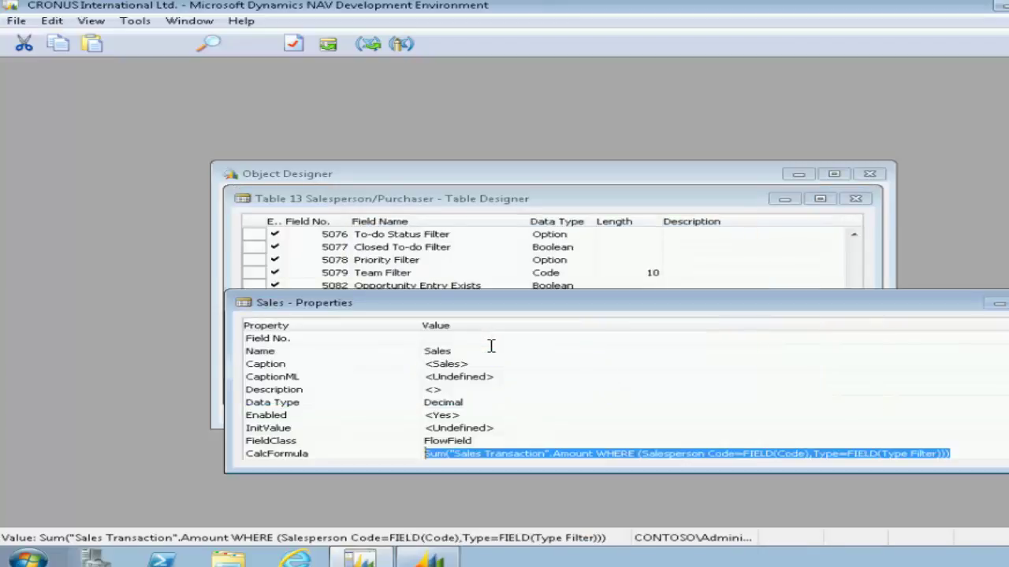
Save table 13 Salesperson/Purchaser, run it, and enlarge the salesperson list window.
key("Escape")
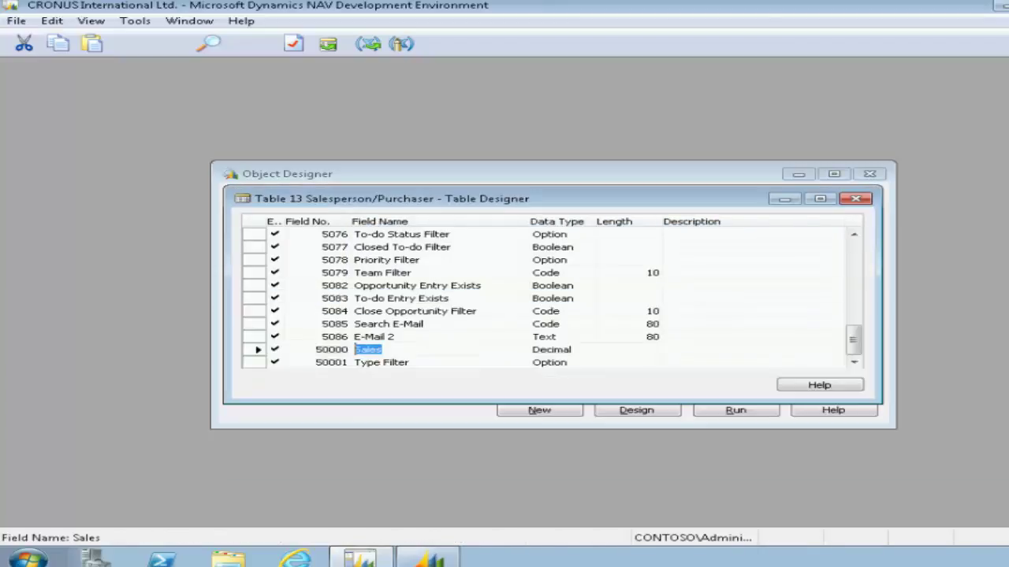
left_click(855, 199)
left_click(384, 298)
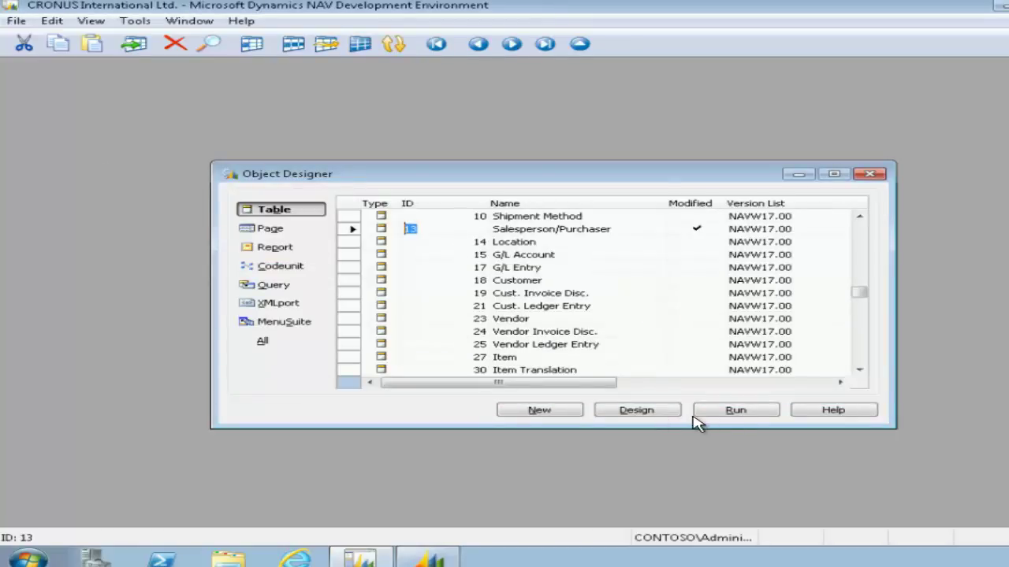
left_click(741, 419)
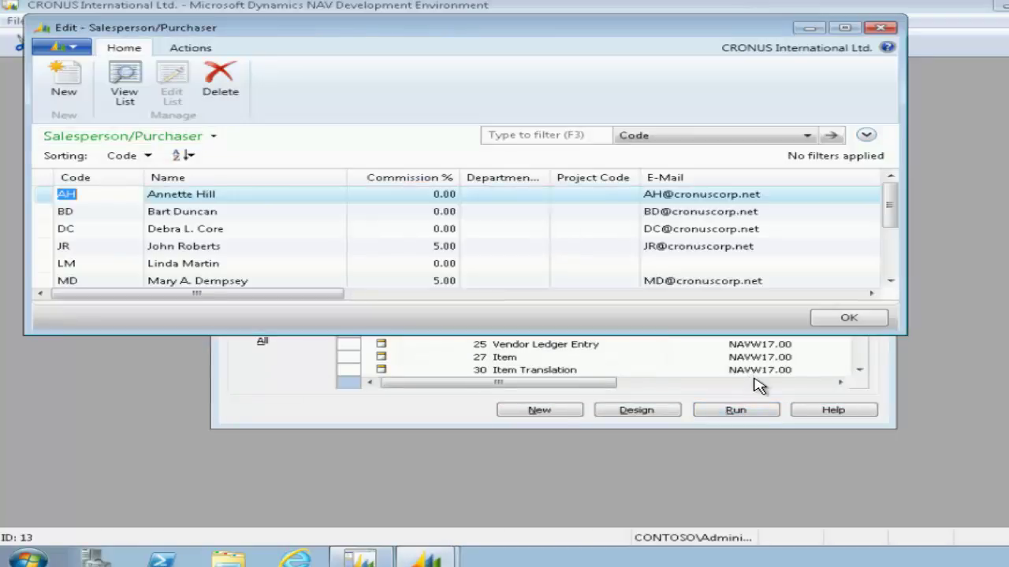
left_click_drag(208, 358, 202, 450)
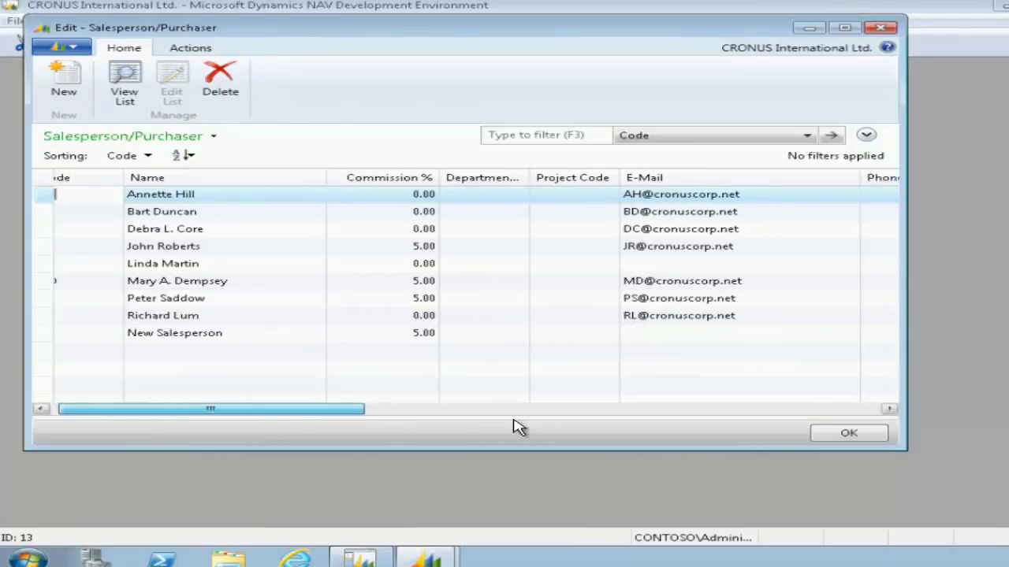